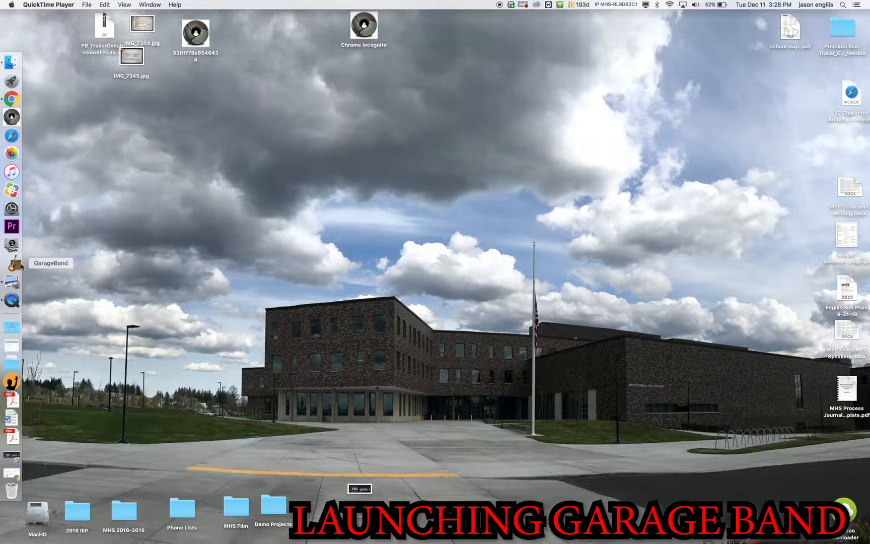
- Create an empty GarageBand project with a microphone audio track using Input 1
{"action": "left_click", "coordinate": [842, 4]}
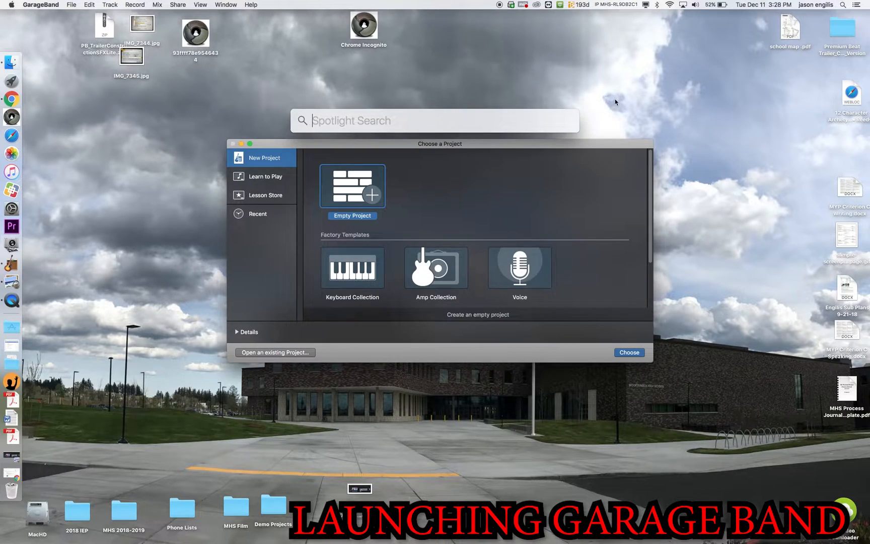
{"action": "left_click", "coordinate": [614, 97]}
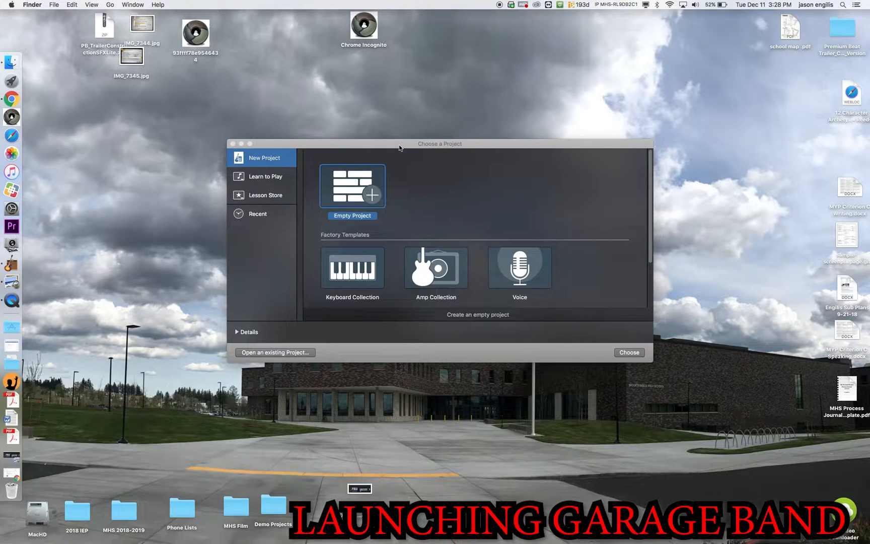
{"action": "left_click", "coordinate": [359, 182]}
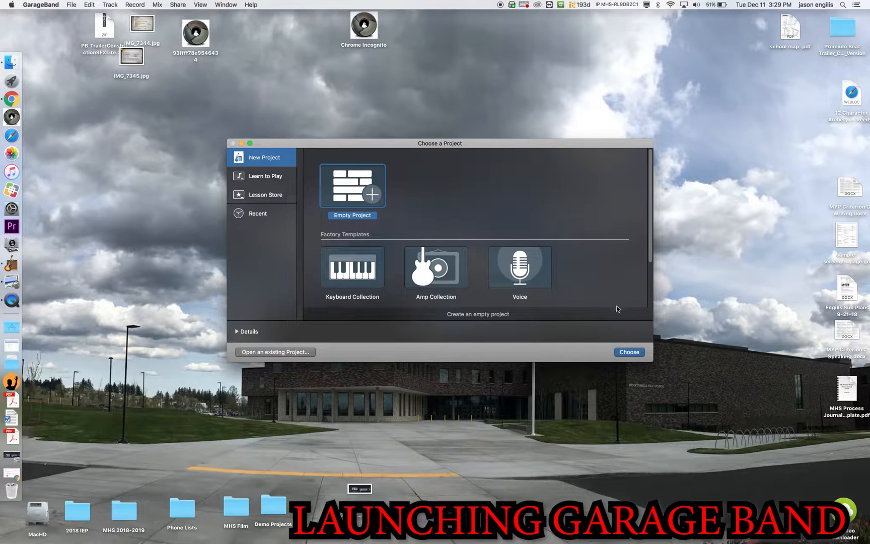
{"action": "left_click", "coordinate": [629, 353]}
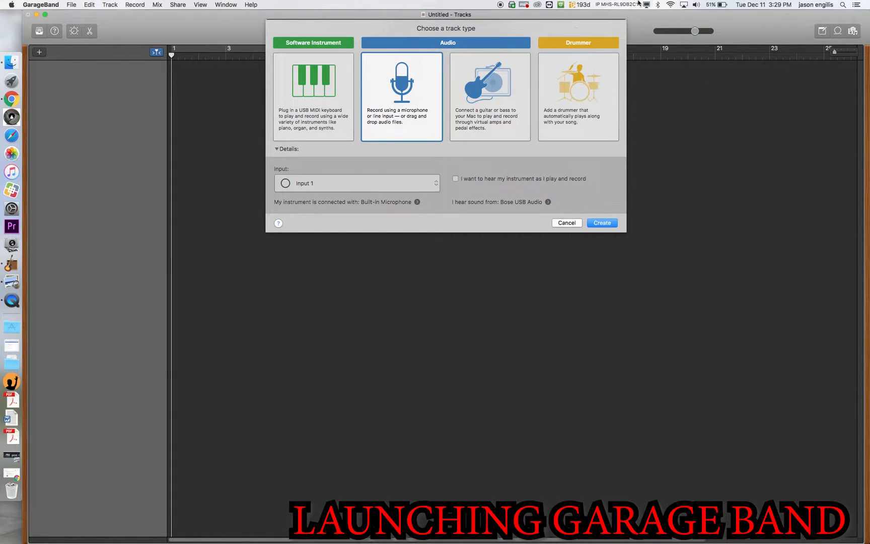
{"action": "left_click", "coordinate": [603, 221]}
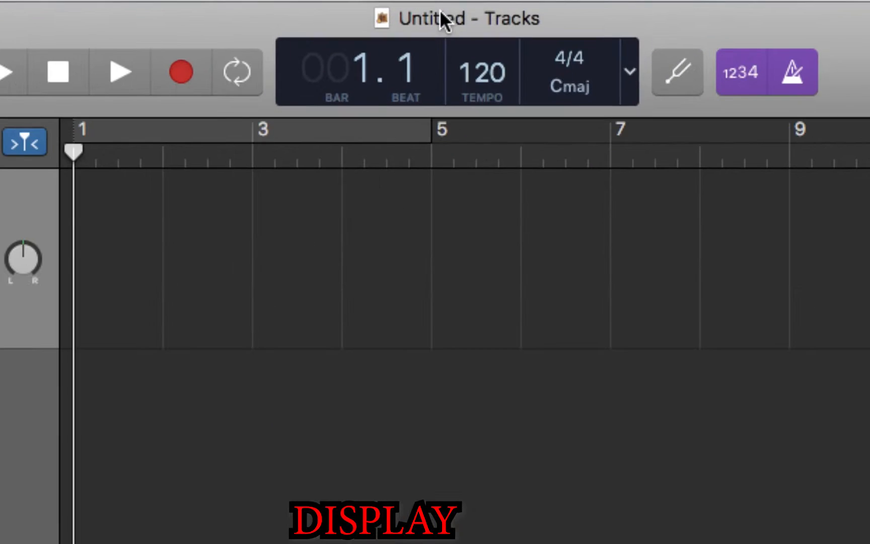
- Switch the project's display mode to Beats & Time
{"action": "left_click", "coordinate": [629, 71]}
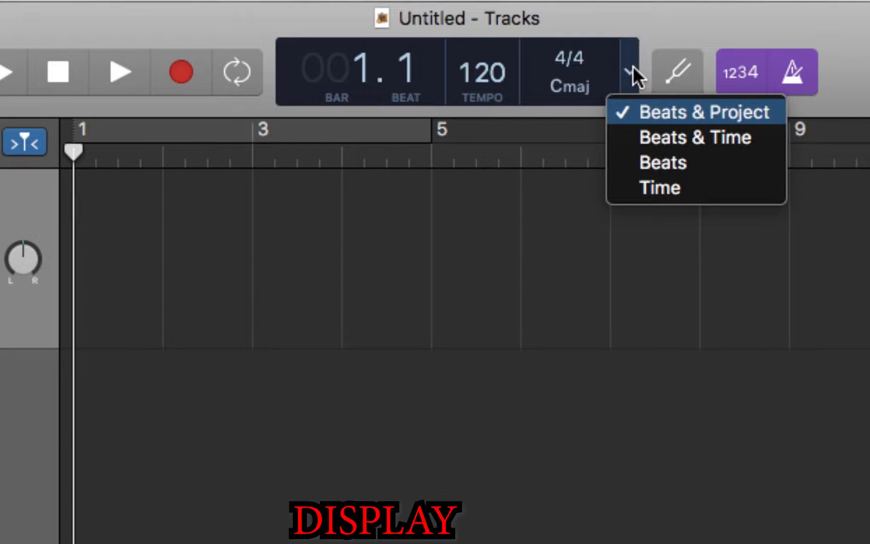
{"action": "left_click", "coordinate": [582, 30]}
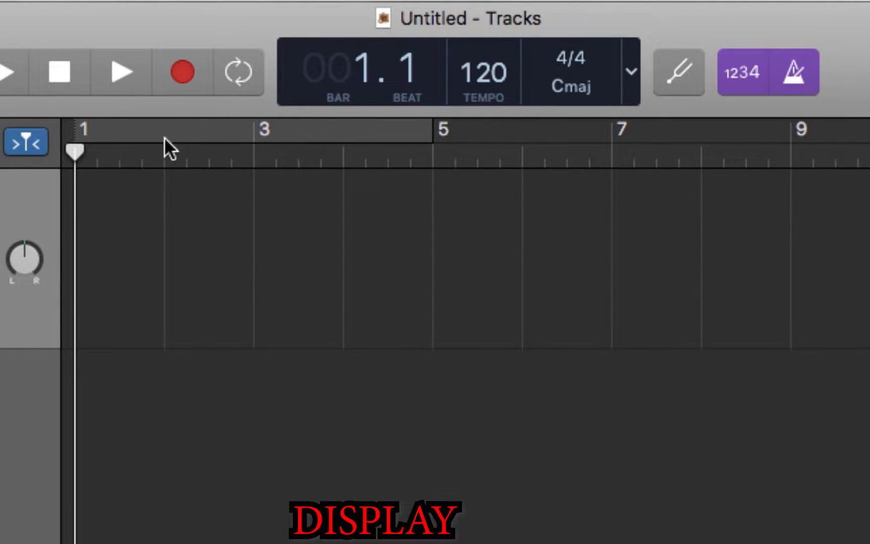
{"action": "mouse_move", "coordinate": [75, 150]}
{"action": "left_mouse_down"}
{"action": "mouse_move", "coordinate": [106, 151]}
{"action": "mouse_move", "coordinate": [86, 150]}
{"action": "left_mouse_up"}
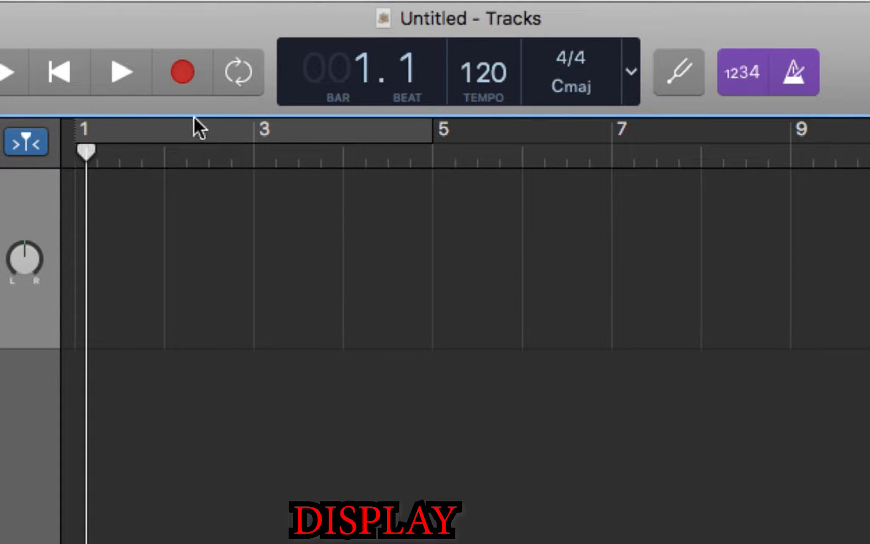
{"action": "left_click_drag", "start_coordinate": [491, 74], "coordinate": [489, 72]}
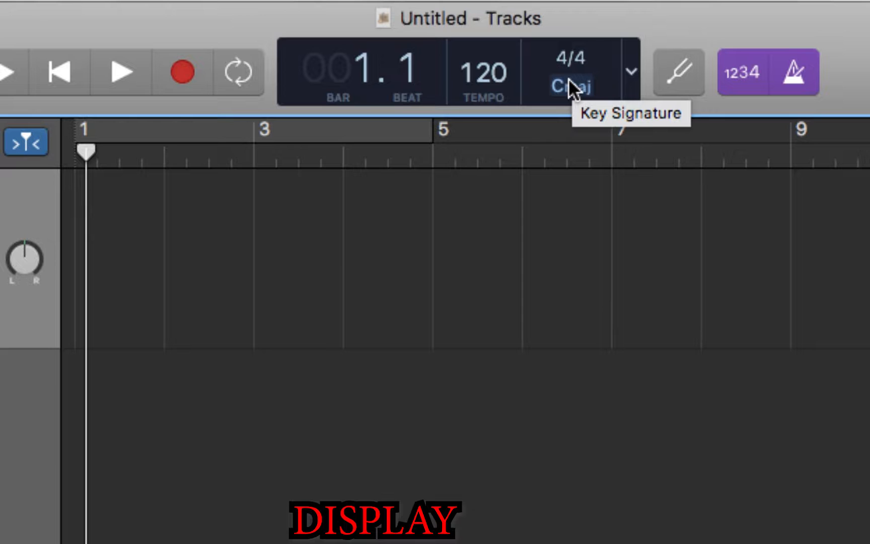
{"action": "left_click", "coordinate": [625, 71]}
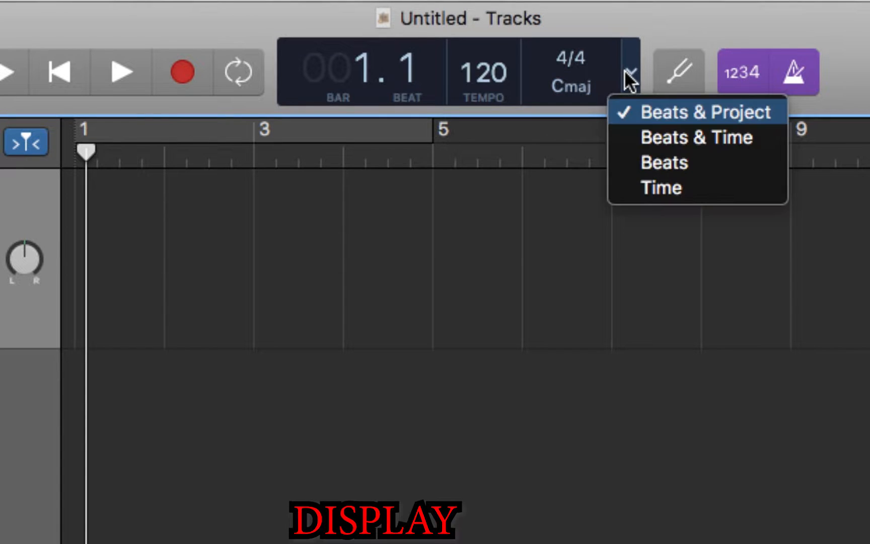
{"action": "left_click", "coordinate": [664, 130]}
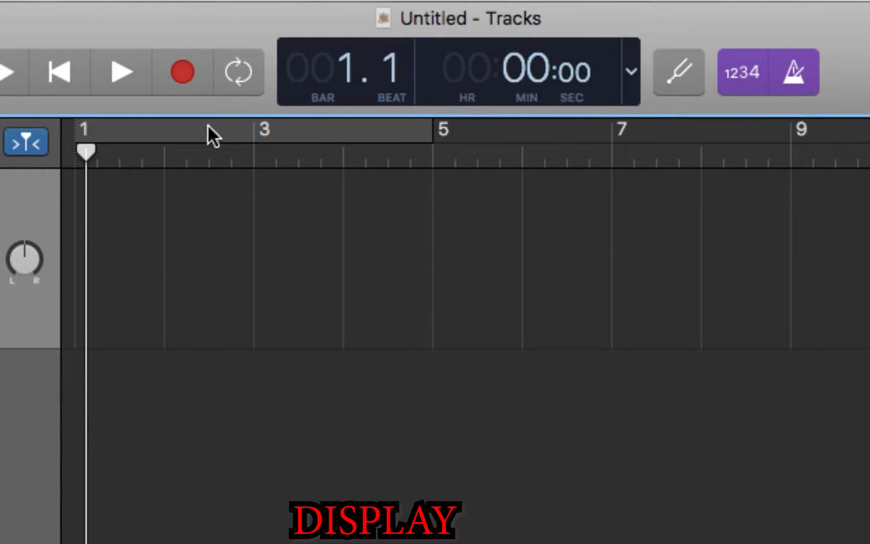
- Turn off the count-in and the metronome click
{"action": "mouse_move", "coordinate": [98, 157]}
{"action": "left_mouse_down"}
{"action": "mouse_move", "coordinate": [88, 157]}
{"action": "mouse_move", "coordinate": [375, 157]}
{"action": "mouse_move", "coordinate": [86, 166]}
{"action": "left_mouse_up"}
{"action": "left_click", "coordinate": [745, 74]}
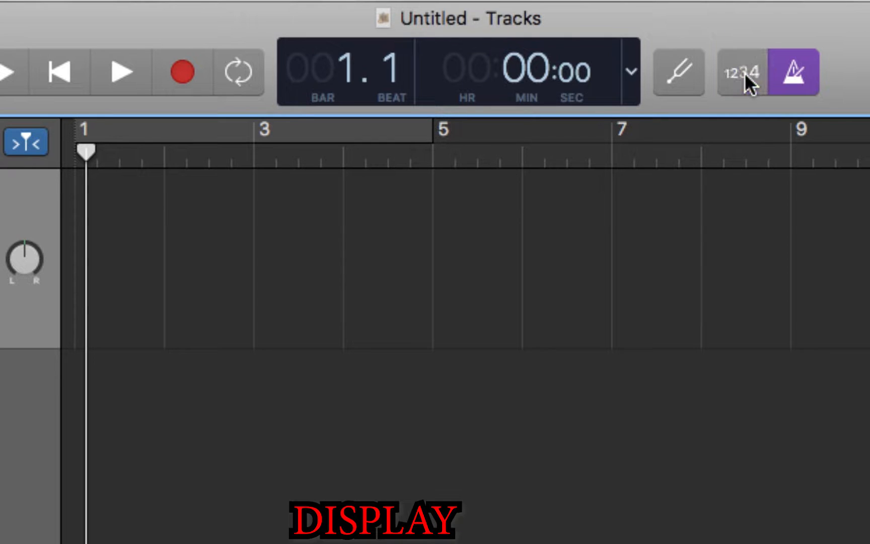
{"action": "left_click", "coordinate": [779, 70]}
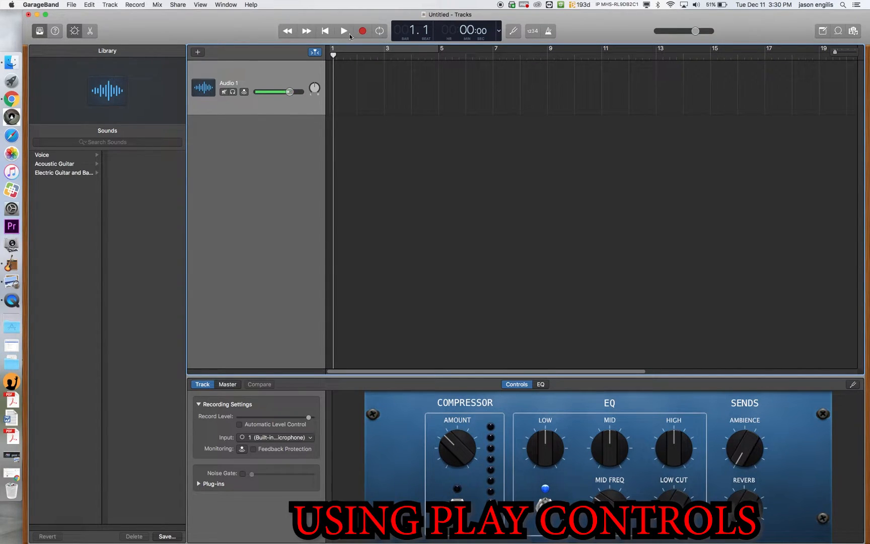
- Enable the cycle area, shorten it to run from bar 1 to bar 3, and play it back
{"action": "left_click", "coordinate": [380, 32]}
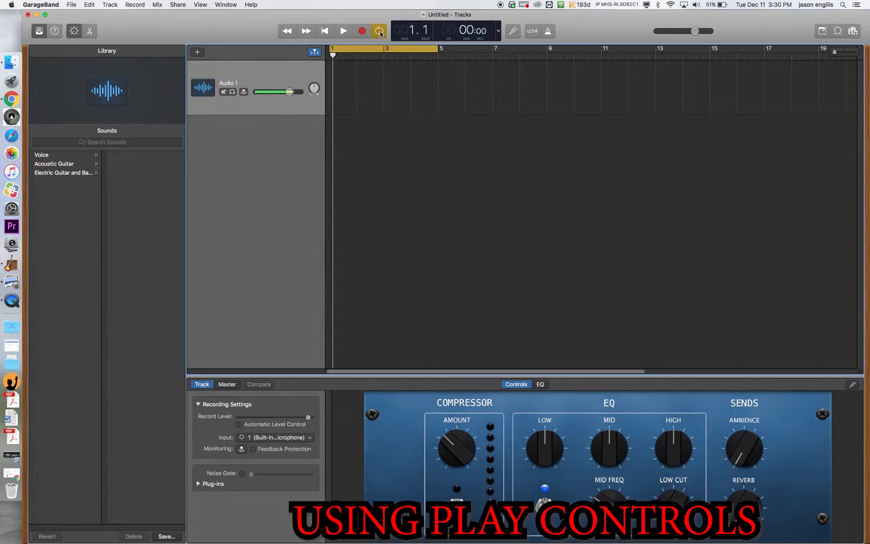
{"action": "left_click_drag", "start_coordinate": [437, 48], "coordinate": [384, 49]}
{"action": "left_click", "coordinate": [342, 31]}
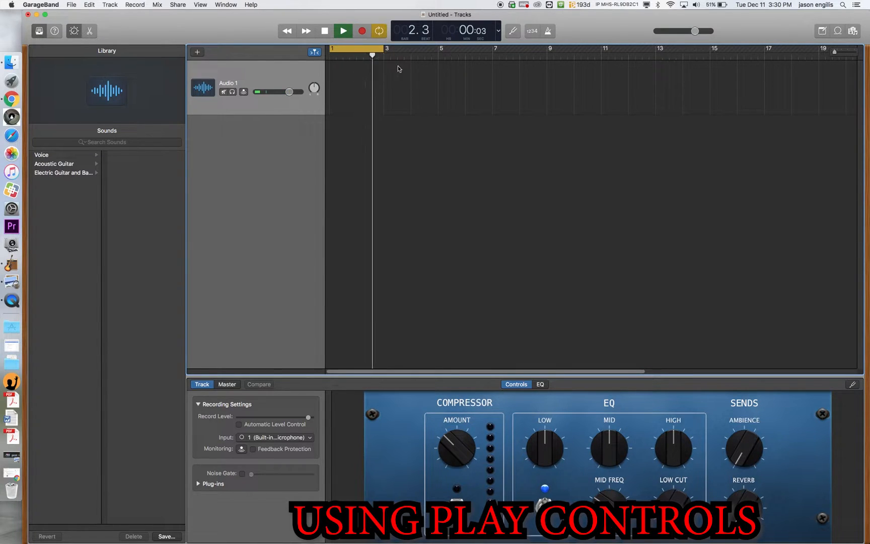
- Turn off cycling, stop playback and return the playhead to the start of bar 1
{"action": "left_click", "coordinate": [379, 31]}
{"action": "left_click", "coordinate": [325, 31]}
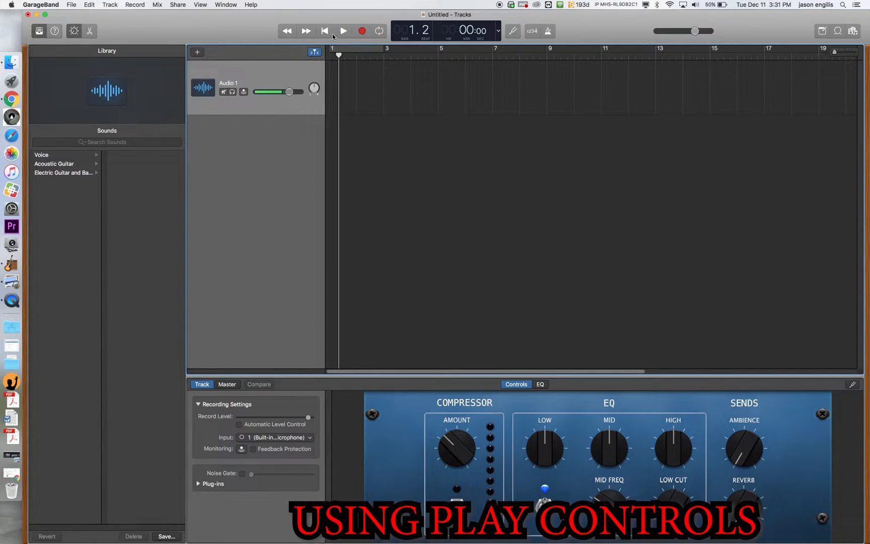
{"action": "left_click_drag", "start_coordinate": [338, 55], "coordinate": [311, 60]}
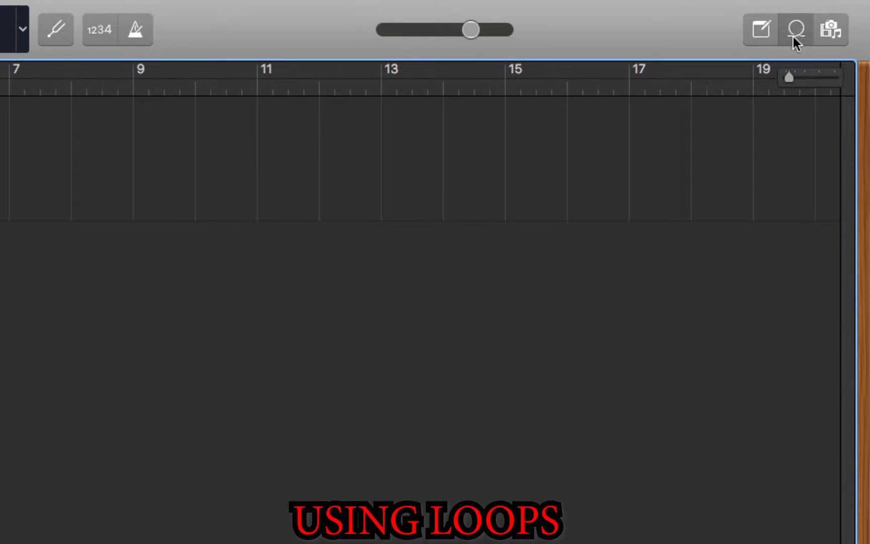
- Show the Apple Loops library and filter it by the descriptors Electric and Dark
{"action": "left_click", "coordinate": [795, 33]}
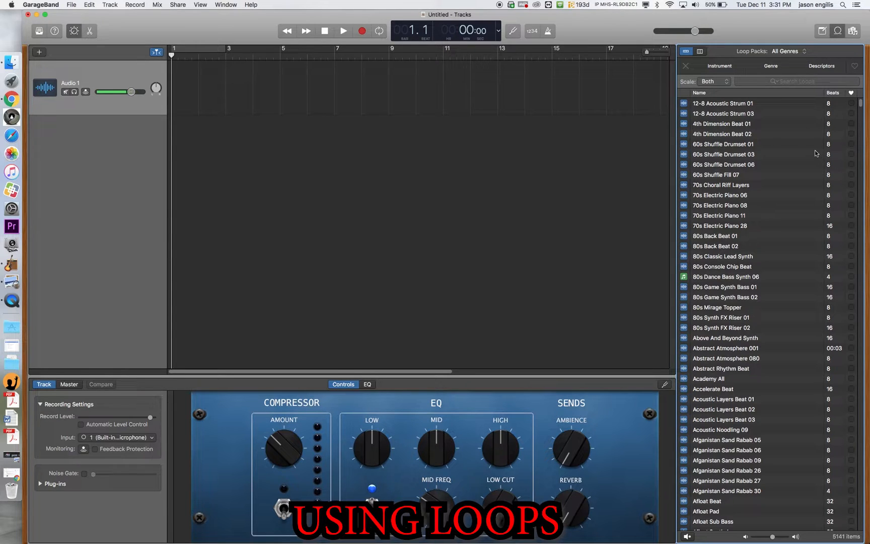
{"action": "left_click", "coordinate": [721, 67]}
{"action": "left_click", "coordinate": [764, 69]}
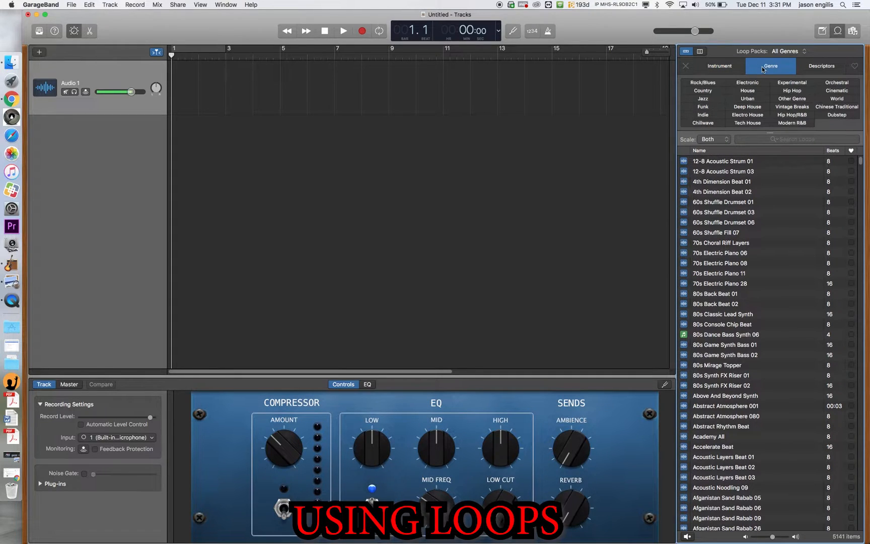
{"action": "left_click", "coordinate": [824, 68]}
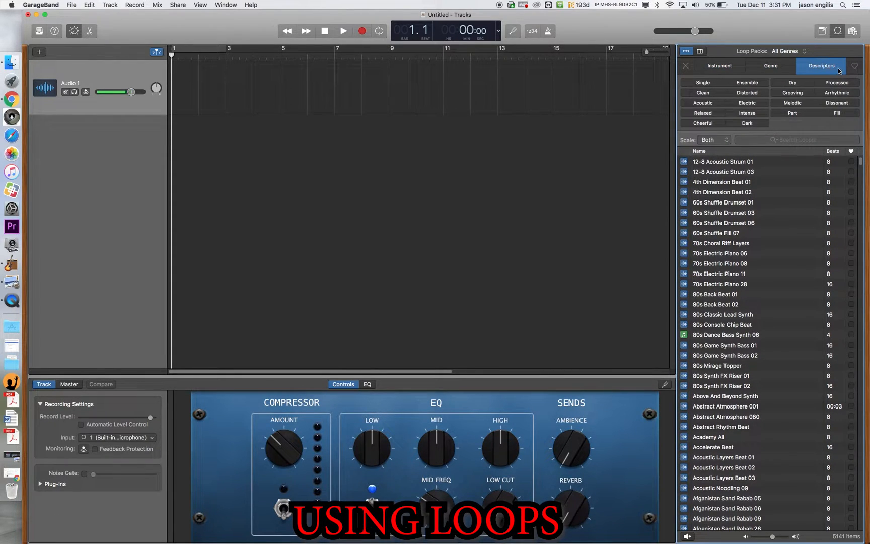
{"action": "left_click", "coordinate": [751, 102]}
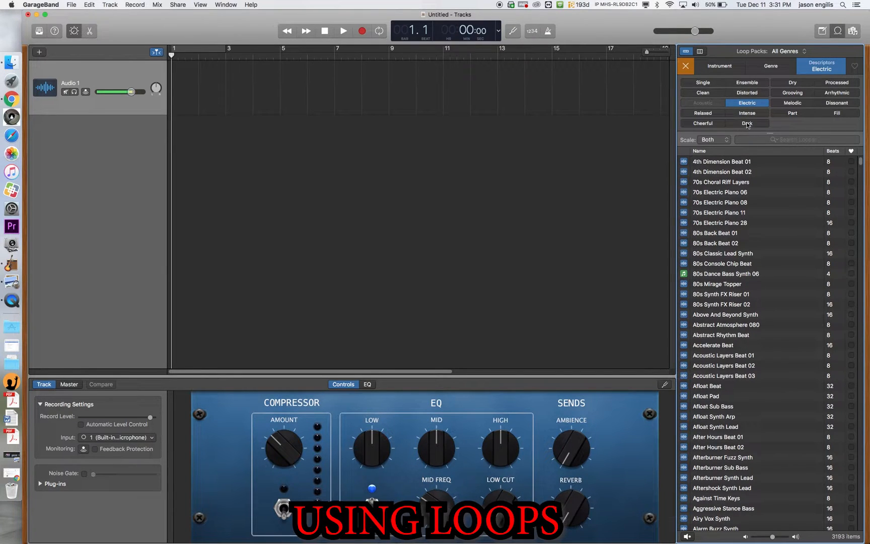
{"action": "left_click", "coordinate": [748, 125]}
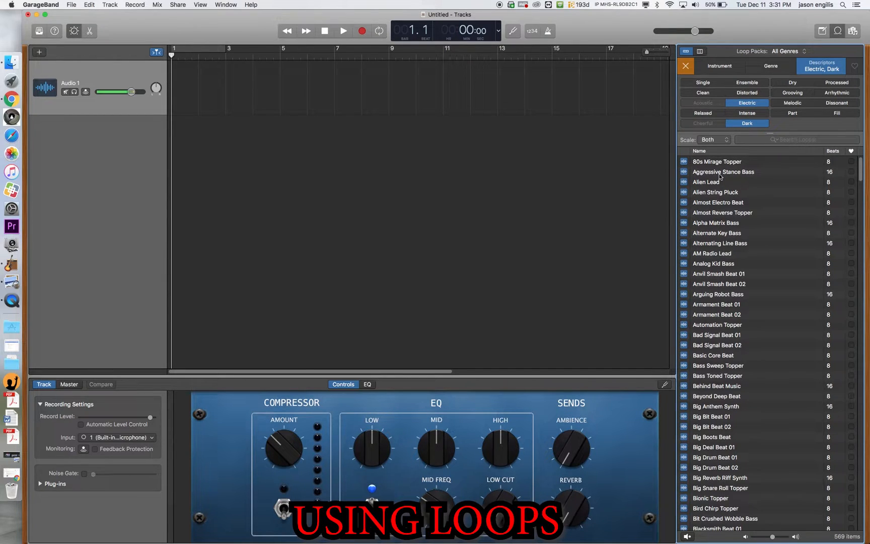
- Preview the Arguing Robot Bass, Armament Beat 01 and Armament Beat 02 loops
{"action": "left_click", "coordinate": [712, 296]}
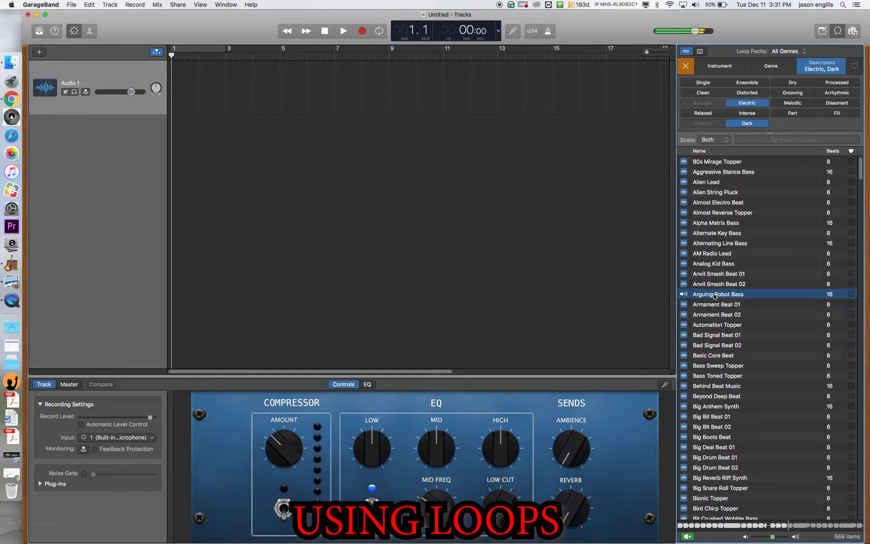
{"action": "left_click", "coordinate": [713, 295]}
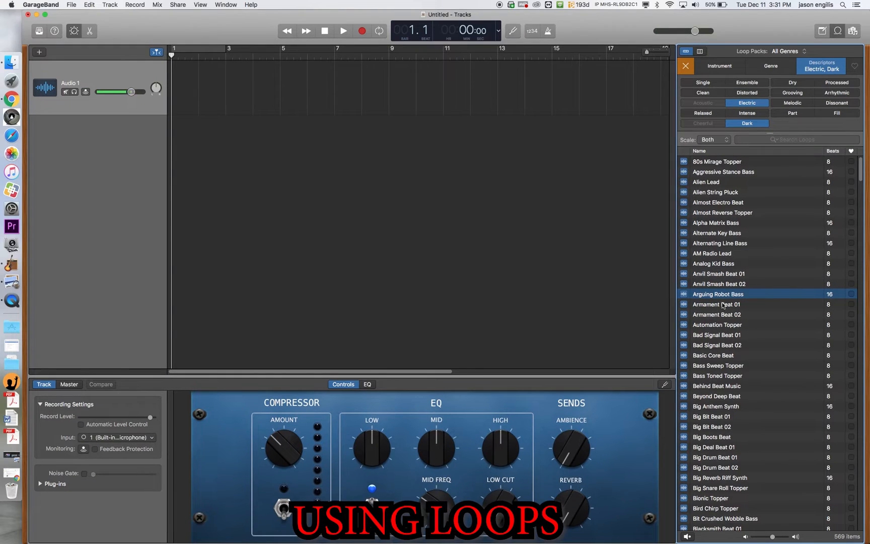
{"action": "left_click", "coordinate": [719, 305]}
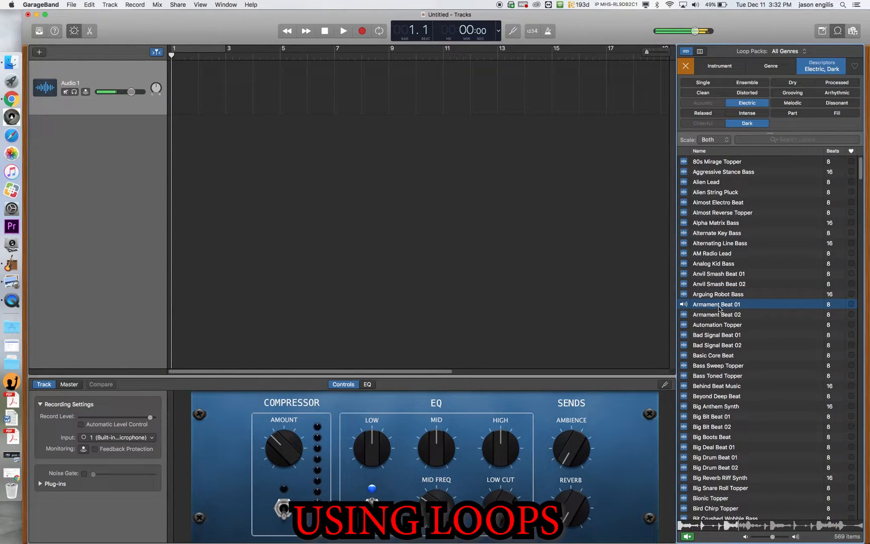
{"action": "left_click", "coordinate": [716, 316]}
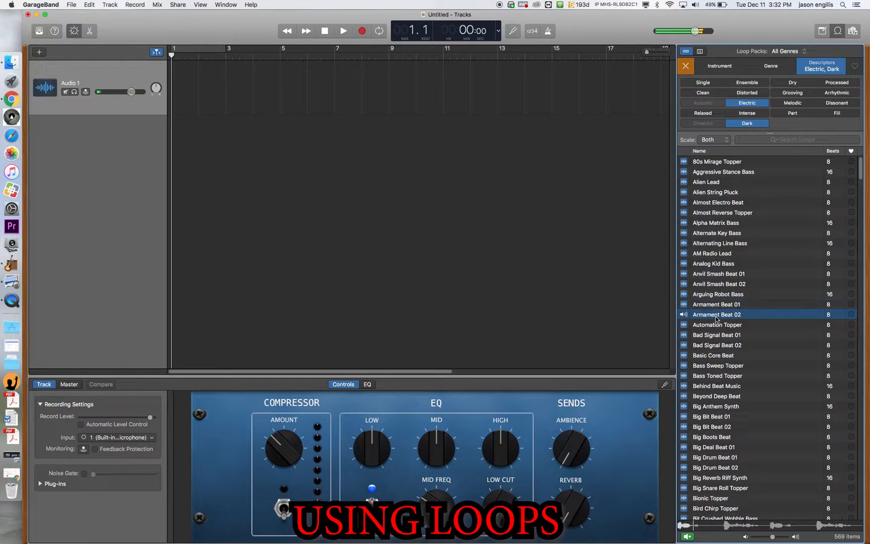
{"action": "left_click", "coordinate": [716, 318]}
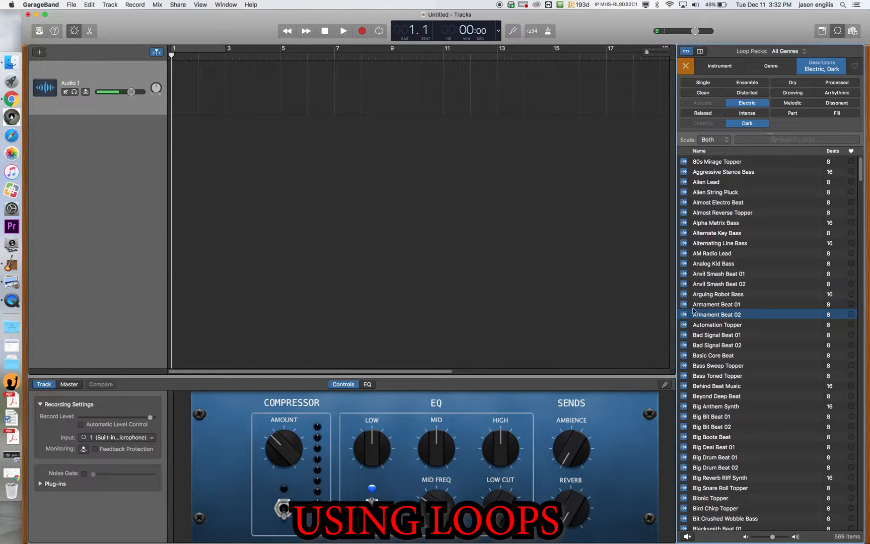
- Add the Armament Beat 01 loop to the audio track at bar 1 and lower the track's volume slightly
{"action": "left_click_drag", "start_coordinate": [690, 306], "coordinate": [176, 100]}
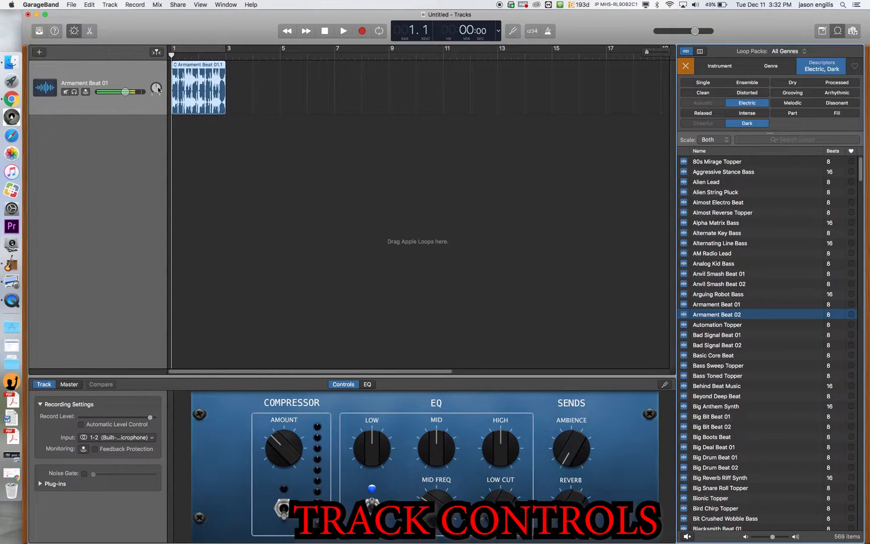
{"action": "left_click", "coordinate": [44, 91]}
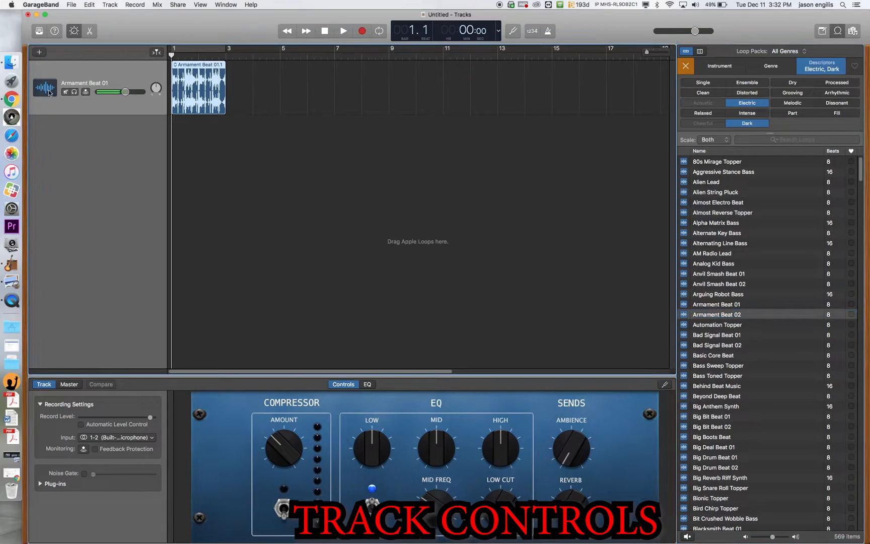
{"action": "left_click_drag", "start_coordinate": [125, 92], "coordinate": [122, 92]}
- Try the Armament Beat 01 region at bar 5, return it to bar 1, and loop it out to bar 5
{"action": "left_click_drag", "start_coordinate": [197, 67], "coordinate": [311, 68]}
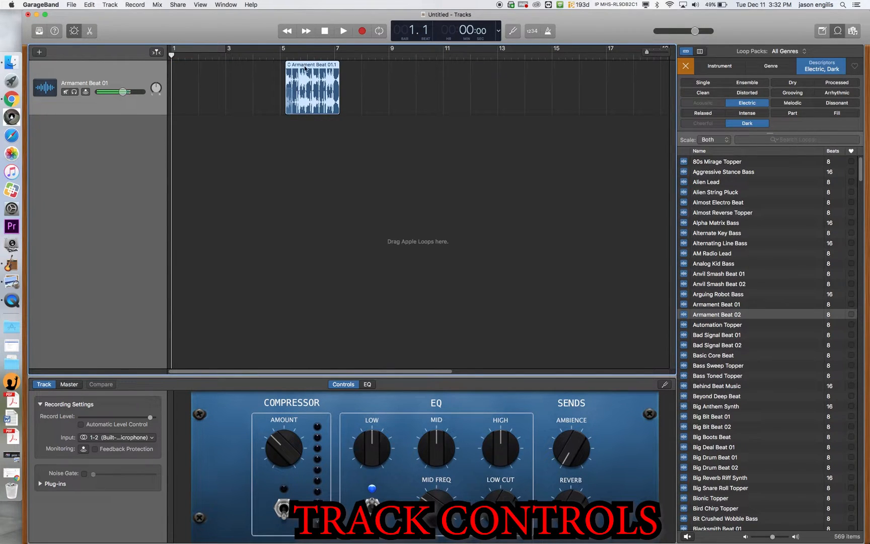
{"action": "left_click_drag", "start_coordinate": [319, 66], "coordinate": [280, 64]}
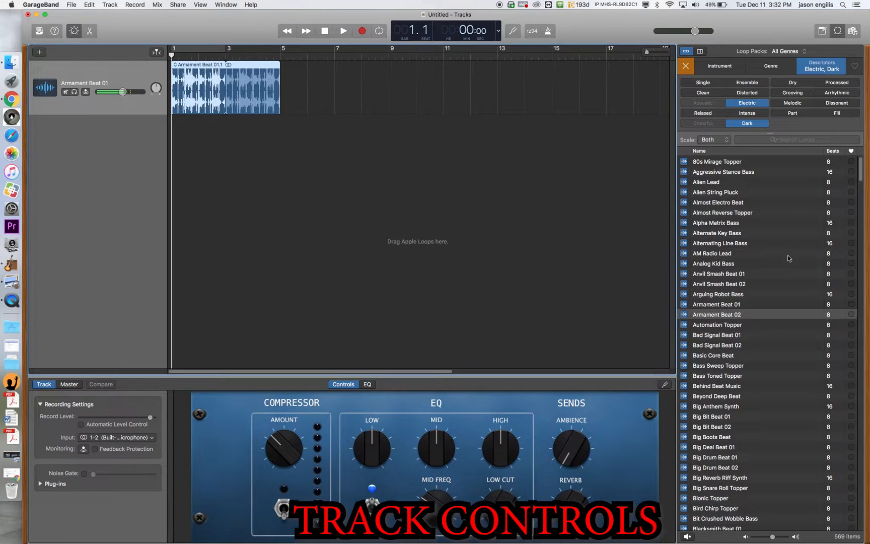
- Place the Armament Beat 02 loop on the same track at bar 5 and repeat it up to bar 9
{"action": "scroll", "coordinate": [782, 260], "scroll_direction": "down", "scroll_amount": 3}
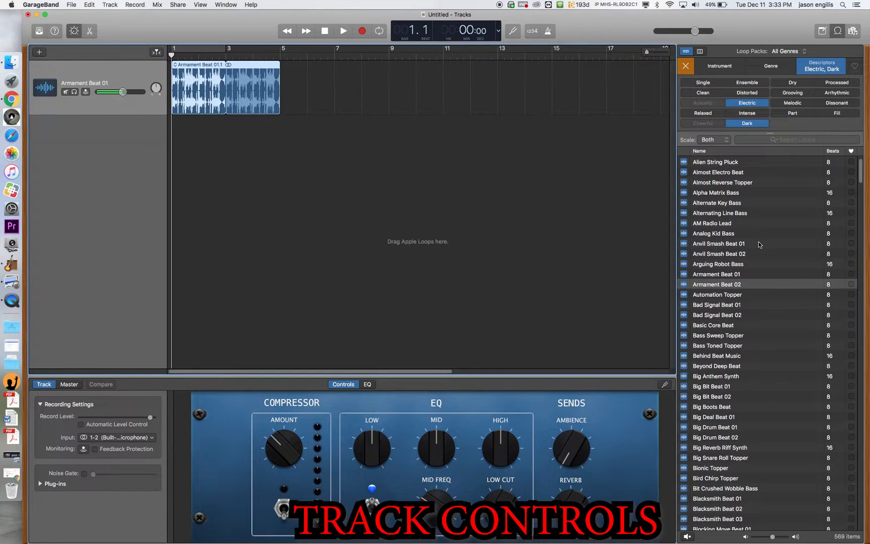
{"action": "left_click_drag", "start_coordinate": [719, 287], "coordinate": [281, 90]}
{"action": "left_click_drag", "start_coordinate": [334, 64], "coordinate": [388, 64]}
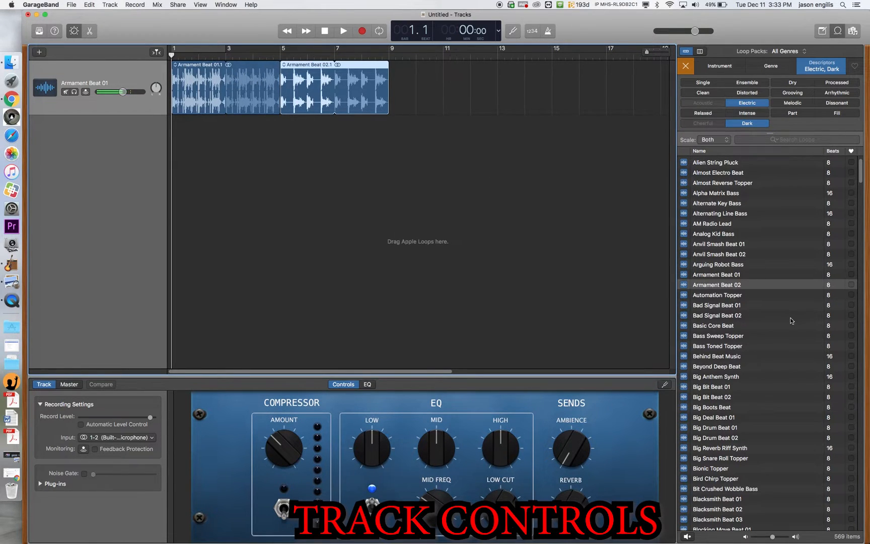
- Find and preview the Empty Throne Synth loop, and place it on a new track starting at bar 4
{"action": "scroll", "coordinate": [790, 317], "scroll_direction": "down", "scroll_amount": 12}
{"action": "scroll", "coordinate": [790, 320], "scroll_direction": "down", "scroll_amount": 12}
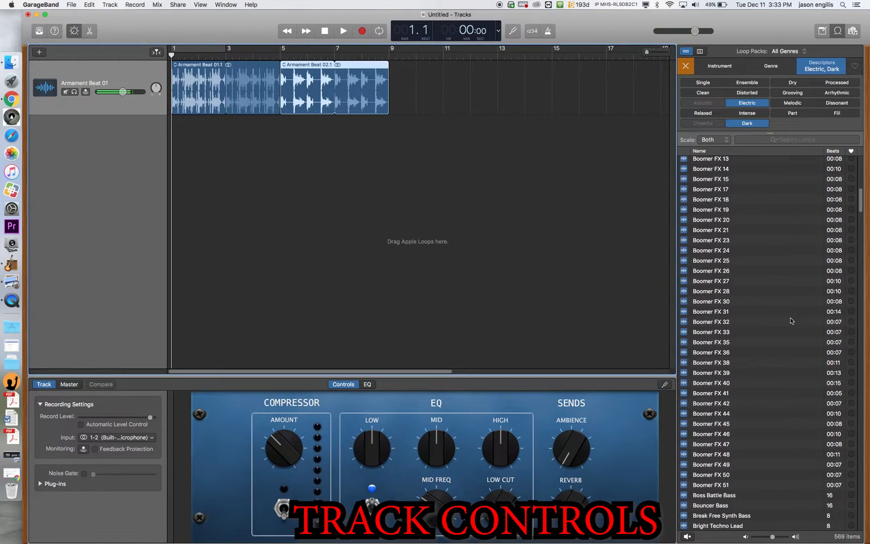
{"action": "scroll", "coordinate": [790, 320], "scroll_direction": "down", "scroll_amount": 2}
{"action": "scroll", "coordinate": [791, 320], "scroll_direction": "down", "scroll_amount": 20}
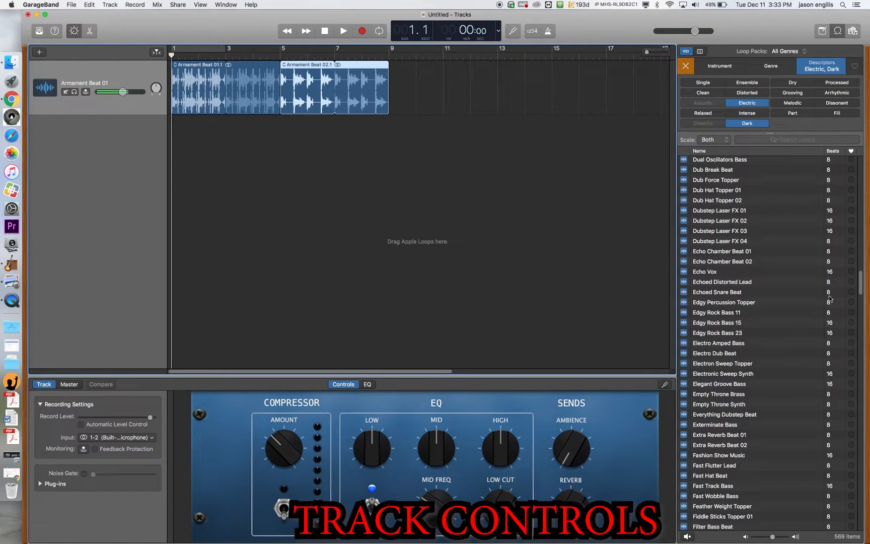
{"action": "left_click", "coordinate": [726, 405]}
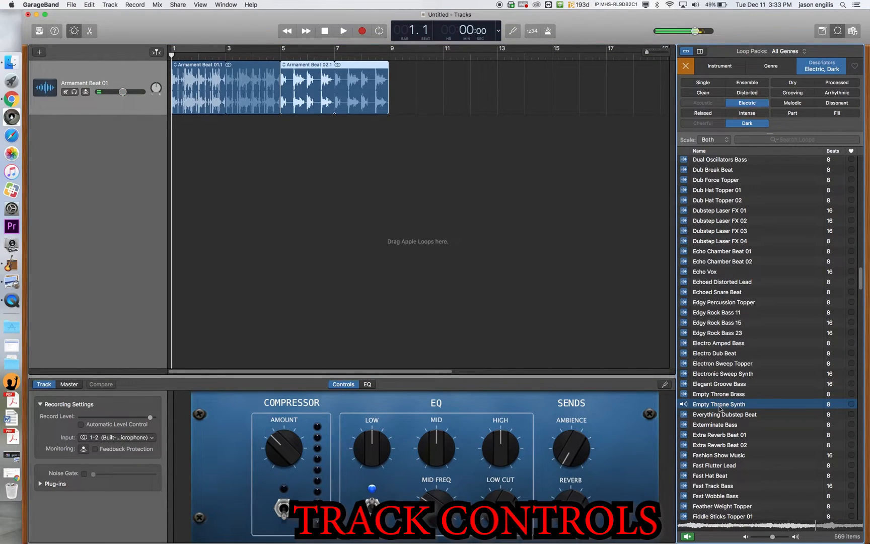
{"action": "left_click_drag", "start_coordinate": [721, 408], "coordinate": [244, 146]}
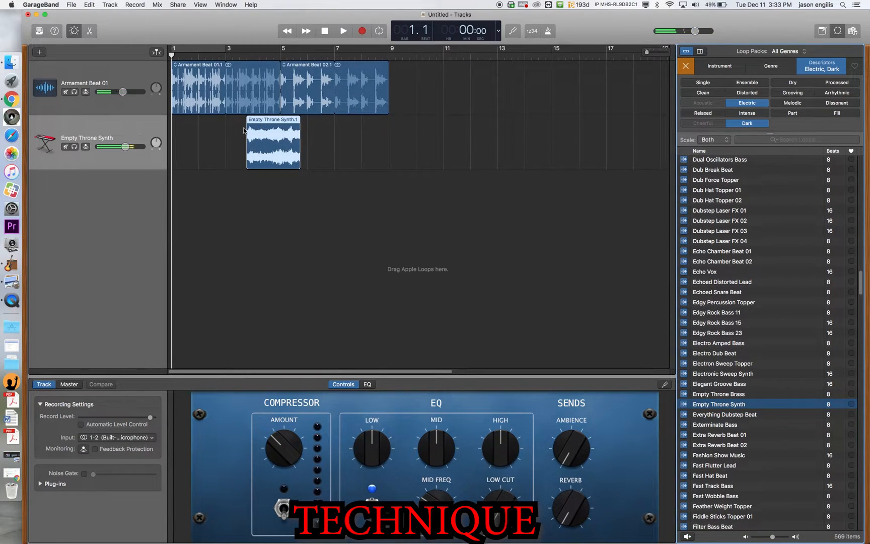
{"action": "mouse_move", "coordinate": [266, 120]}
{"action": "left_mouse_down"}
{"action": "mouse_move", "coordinate": [304, 120]}
{"action": "mouse_move", "coordinate": [274, 123]}
{"action": "left_mouse_up"}
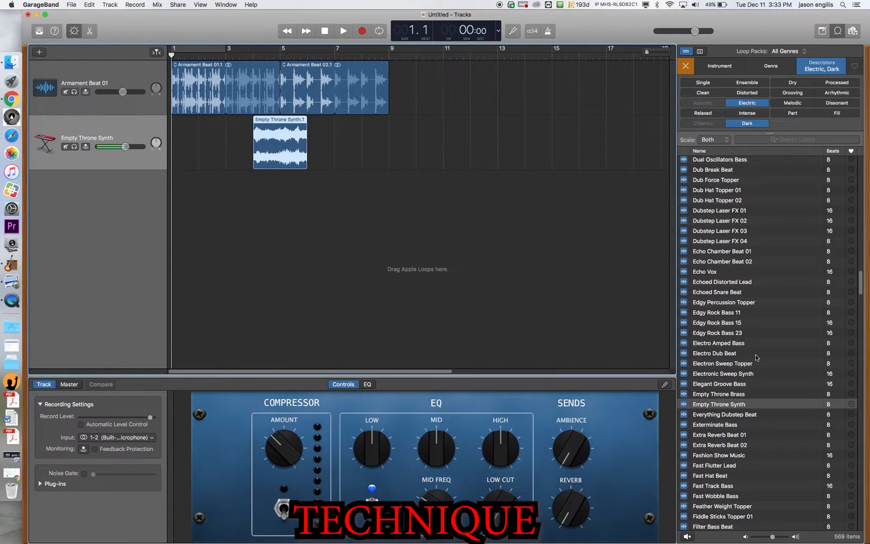
- Preview the Exterminate Bass loop, add it on a new track at bar 2 and loop it out to bar 6
{"action": "left_click", "coordinate": [723, 428]}
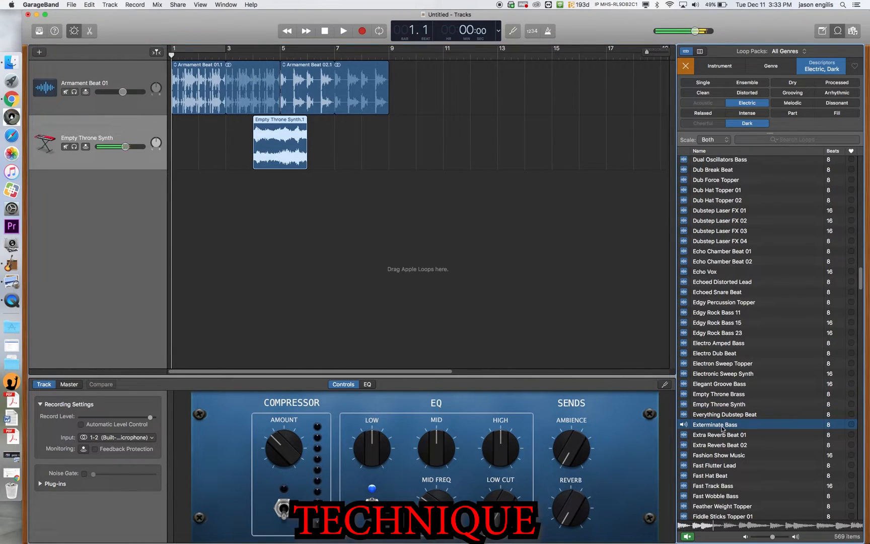
{"action": "left_click_drag", "start_coordinate": [726, 425], "coordinate": [207, 204]}
{"action": "left_click_drag", "start_coordinate": [252, 175], "coordinate": [308, 178]}
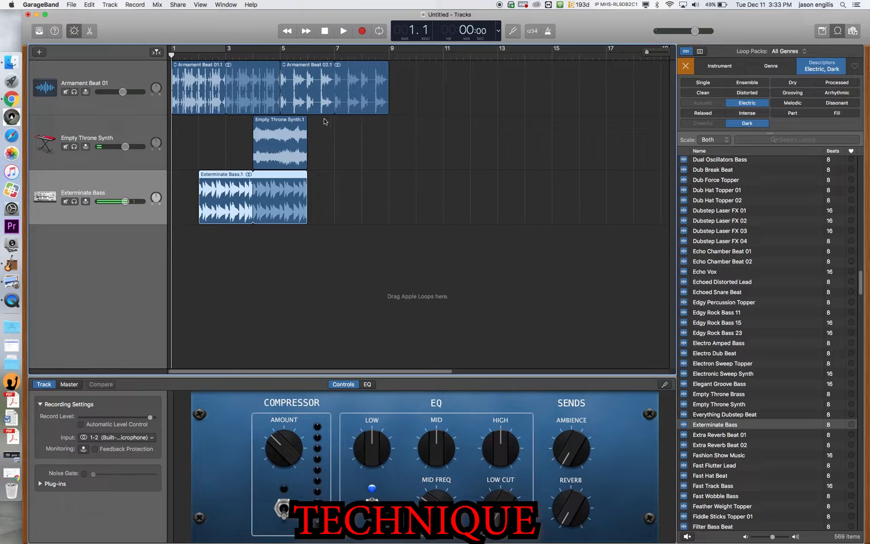
- Move the Armament Beat 02 region to bar 6 and extend the Empty Throne Synth loop to bar 7
{"action": "left_click_drag", "start_coordinate": [319, 102], "coordinate": [345, 101]}
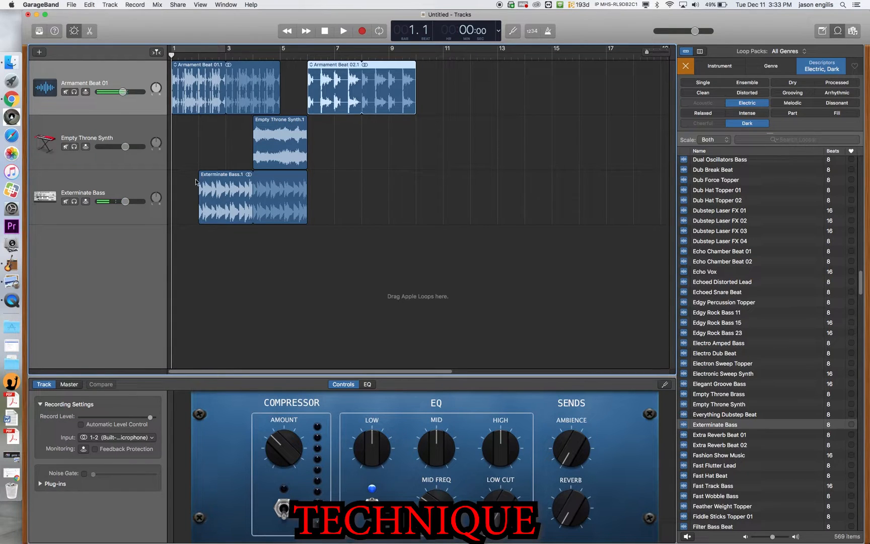
{"action": "left_click_drag", "start_coordinate": [306, 123], "coordinate": [330, 125]}
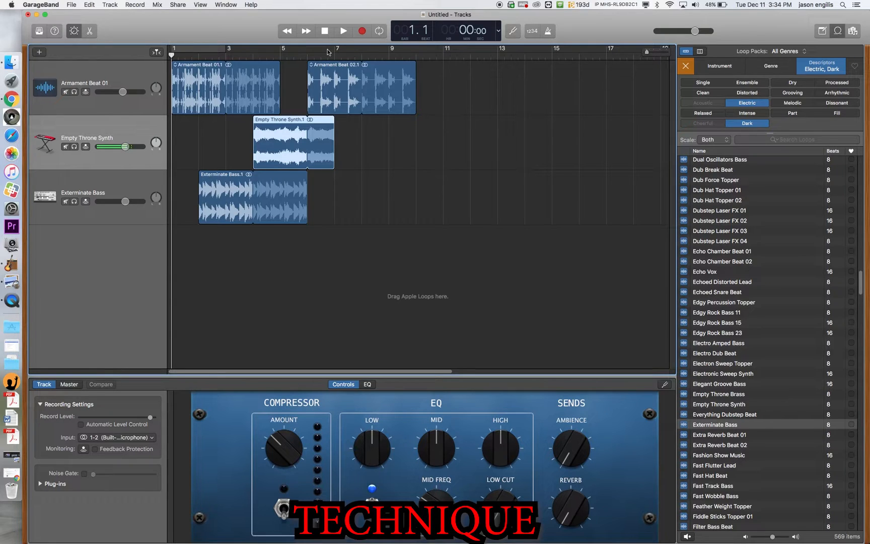
- Play the three-track arrangement from bar 1 and stop it near the end of the Armament Beat 02 region
{"action": "left_click", "coordinate": [346, 31]}
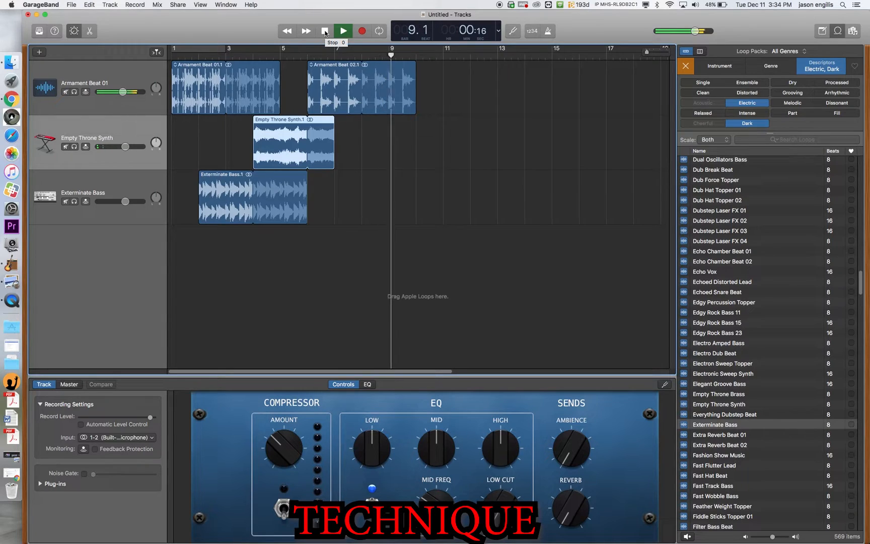
{"action": "left_click", "coordinate": [325, 31]}
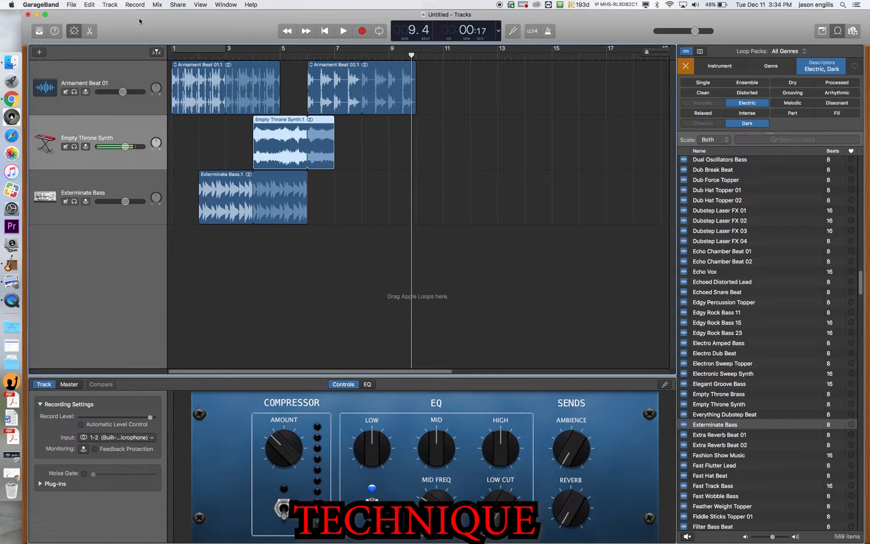
- Save the project to the Desktop with a name made of "Per. 5", the student's last name and "Dark Mood Music"
{"action": "left_click", "coordinate": [73, 4]}
{"action": "left_click", "coordinate": [89, 69]}
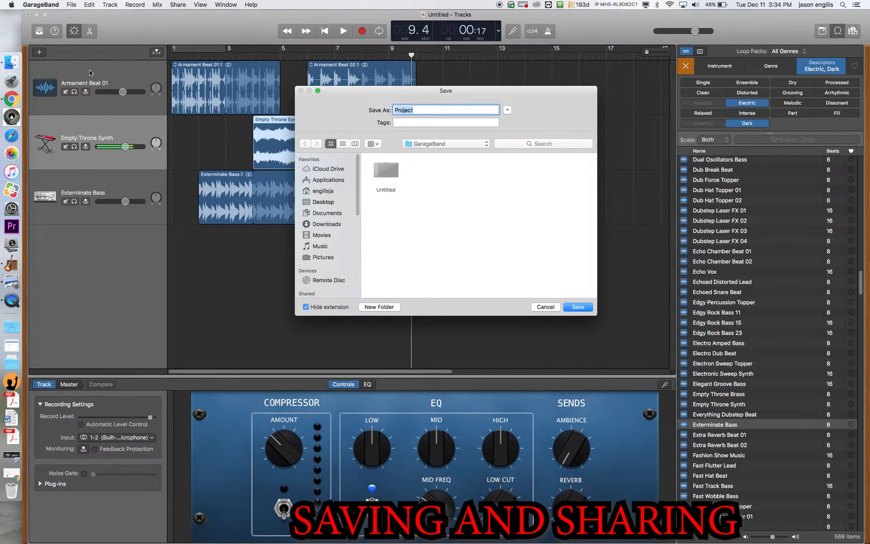
{"action": "type", "text": "P"}
{"action": "type", "text": "er. 5- Engilis- Dark Mood Musi"}
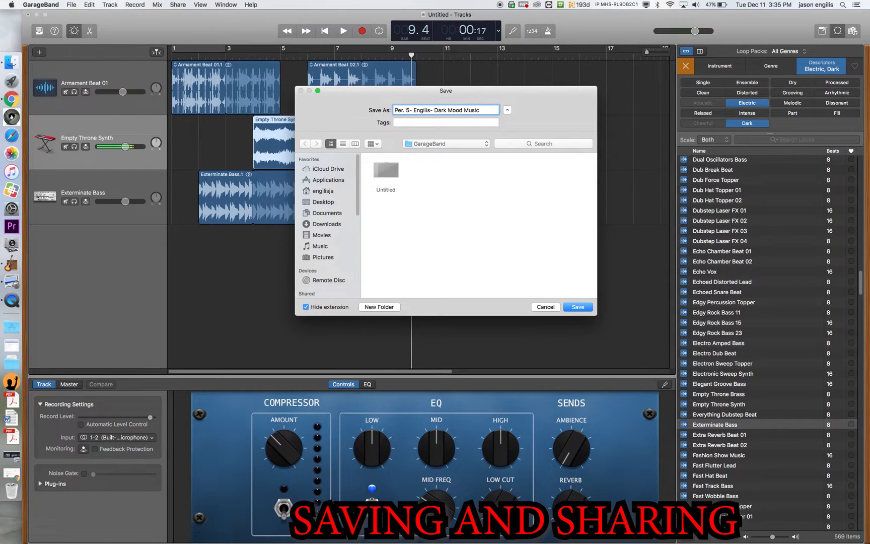
{"action": "left_click", "coordinate": [327, 202]}
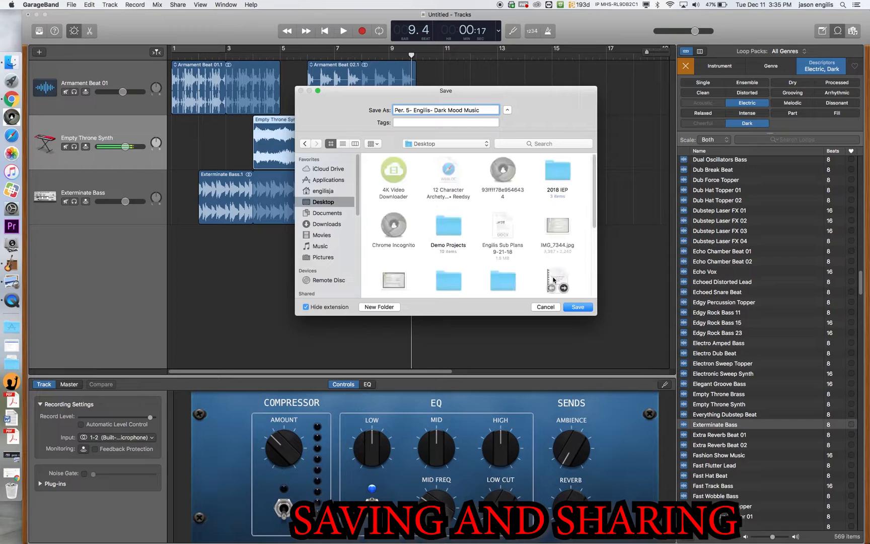
{"action": "left_click", "coordinate": [574, 304]}
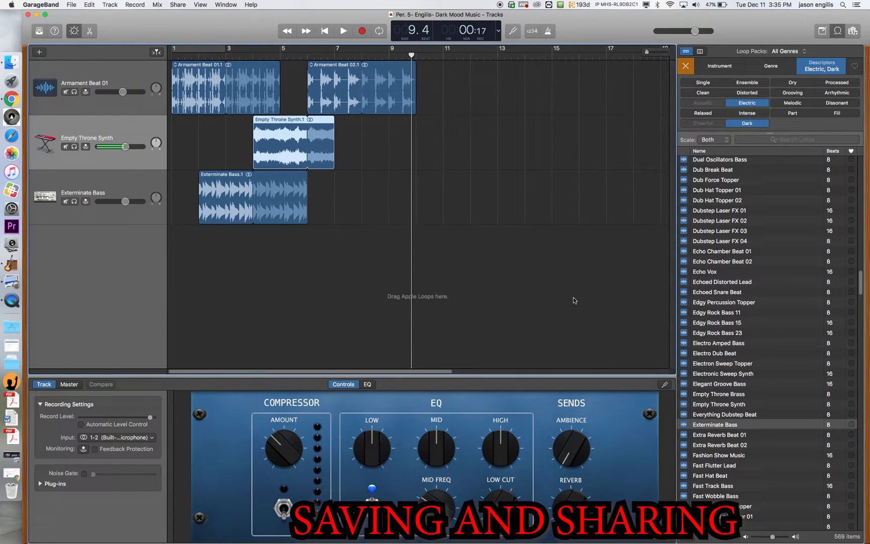
- Export the song to the Desktop as an MP3 at High Quality (192 kBit/s)
{"action": "left_click", "coordinate": [170, 3]}
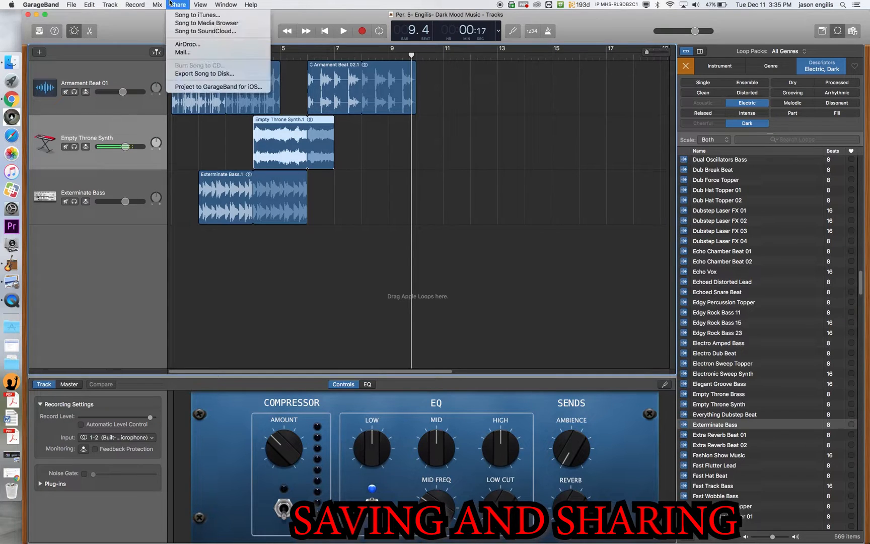
{"action": "left_click", "coordinate": [197, 74]}
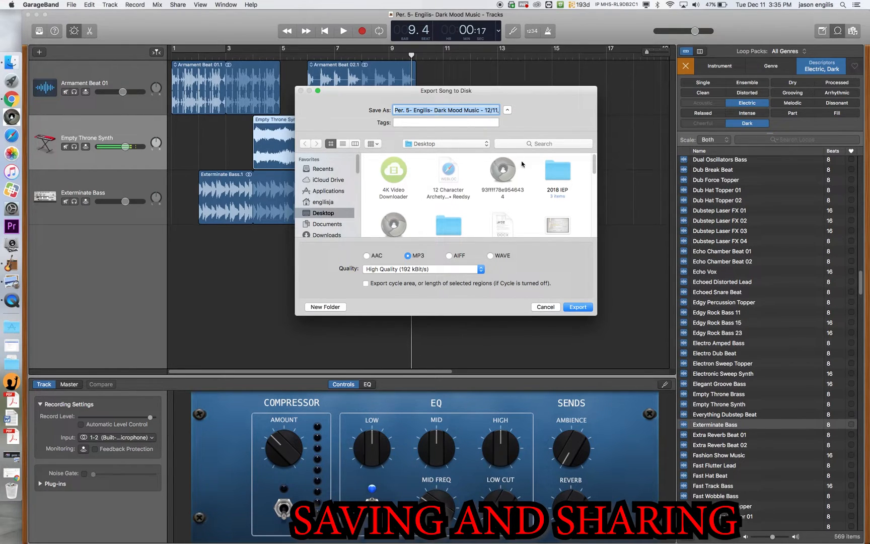
{"action": "left_click", "coordinate": [577, 307]}
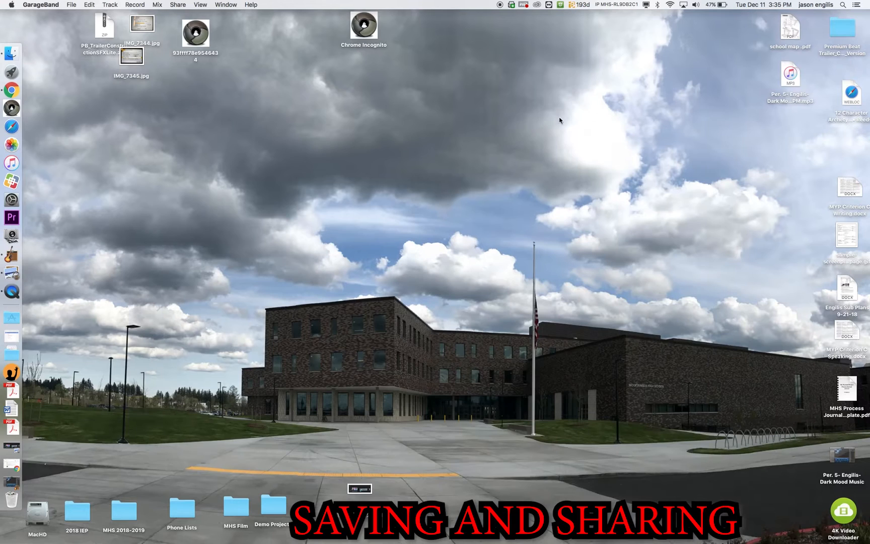
- Place the exported MP3 and the saved project file side by side in the middle of the desktop
{"action": "left_click_drag", "start_coordinate": [796, 73], "coordinate": [615, 237]}
{"action": "left_click_drag", "start_coordinate": [846, 451], "coordinate": [524, 238]}
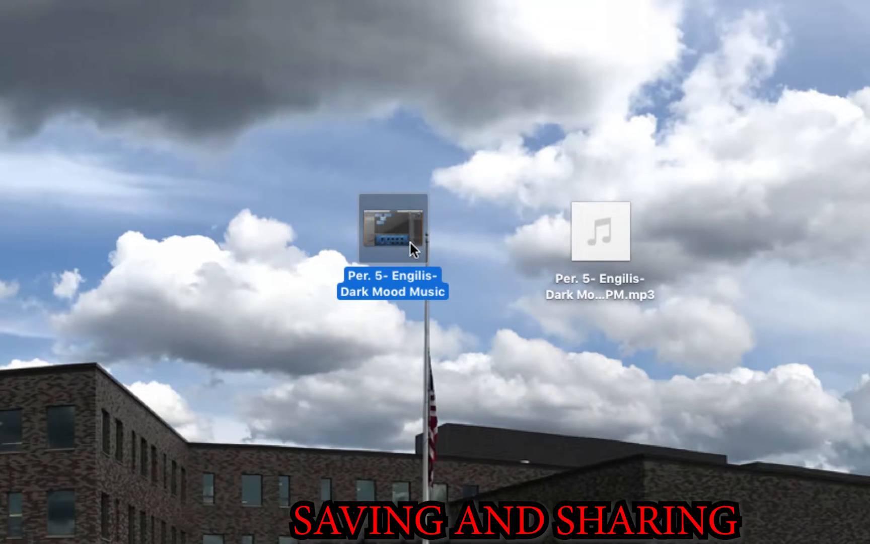
{"action": "mouse_move", "coordinate": [606, 221]}
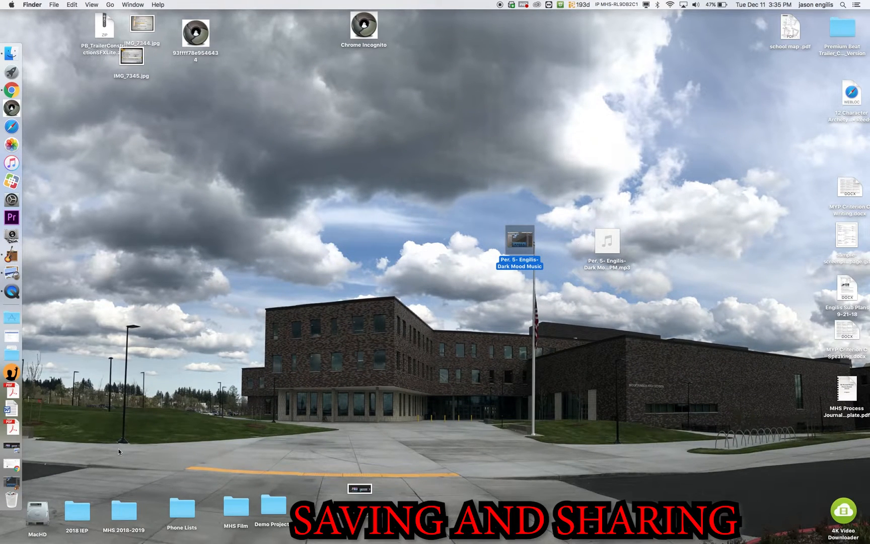
- Switch back to GarageBand and share the project through AirDrop as a High Quality (192 kBit/s) song
{"action": "left_click", "coordinate": [11, 483]}
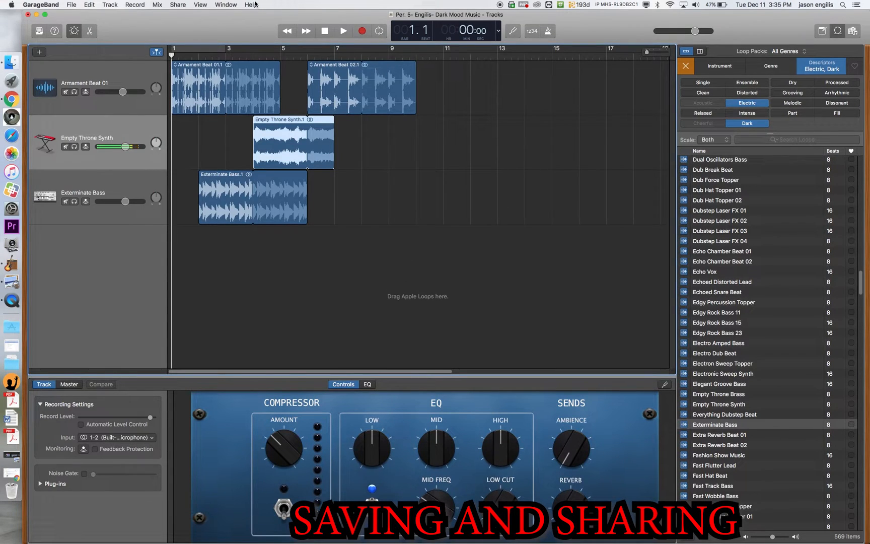
{"action": "left_click", "coordinate": [178, 4]}
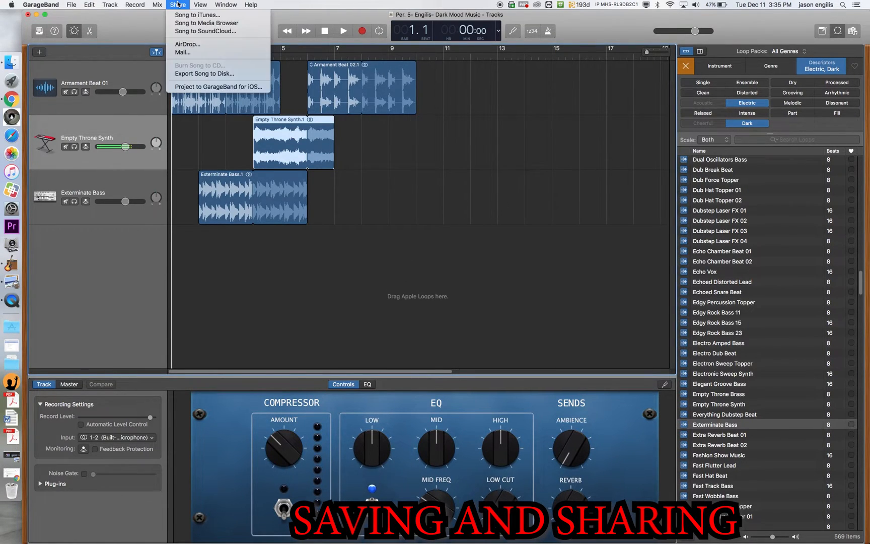
{"action": "left_click", "coordinate": [194, 45]}
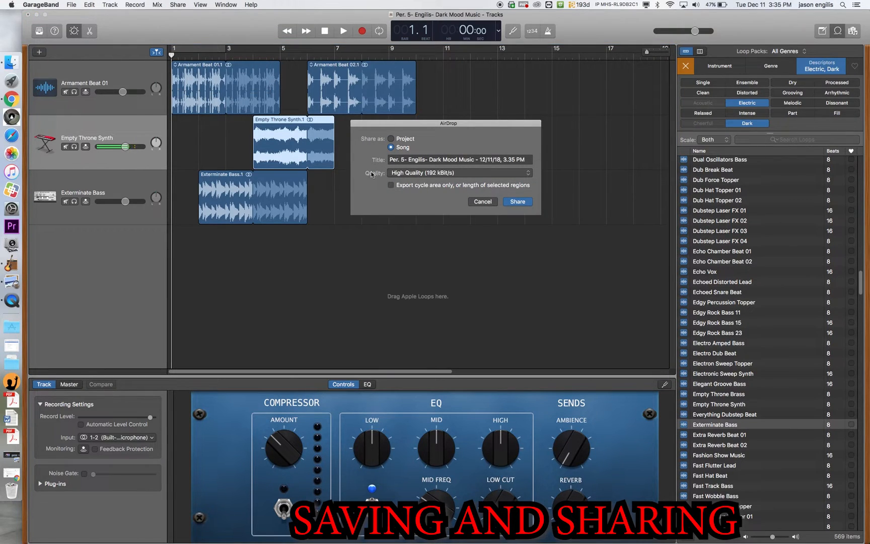
{"action": "left_click", "coordinate": [519, 201]}
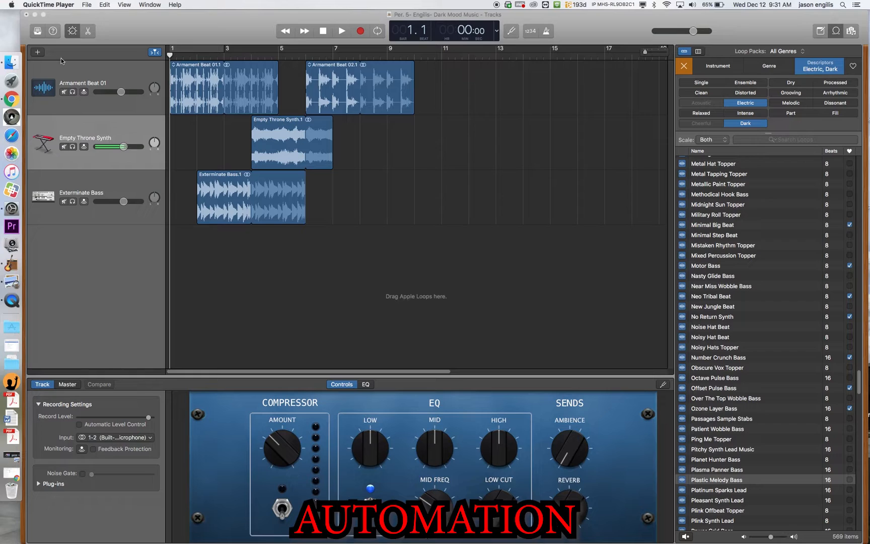
- Show automation on all tracks and look through the parameters available for automating the Armament Beat 01 track
{"action": "left_click", "coordinate": [90, 56]}
{"action": "key", "text": "a"}
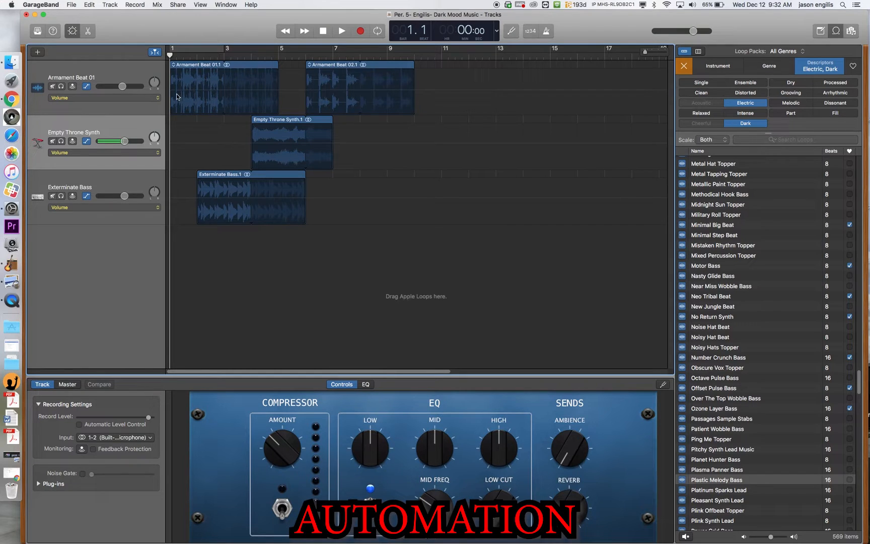
{"action": "left_click", "coordinate": [104, 99]}
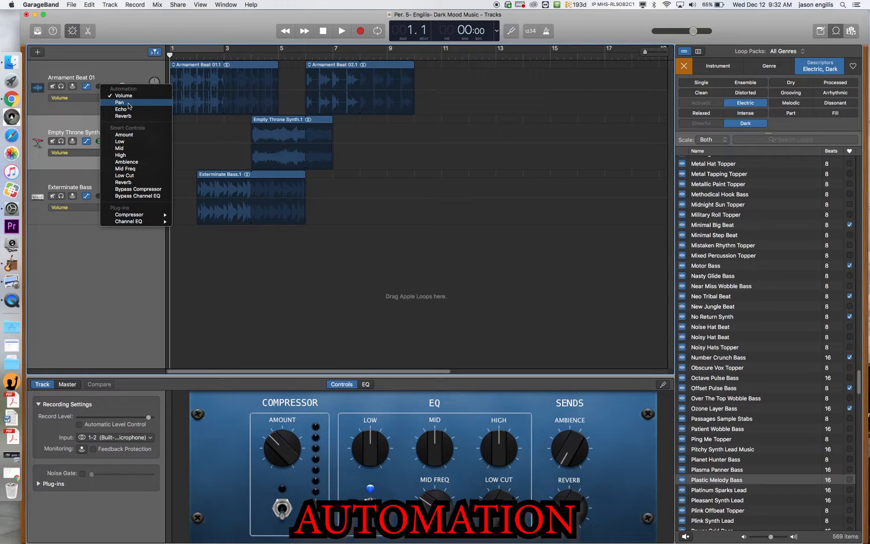
{"action": "left_click", "coordinate": [88, 108]}
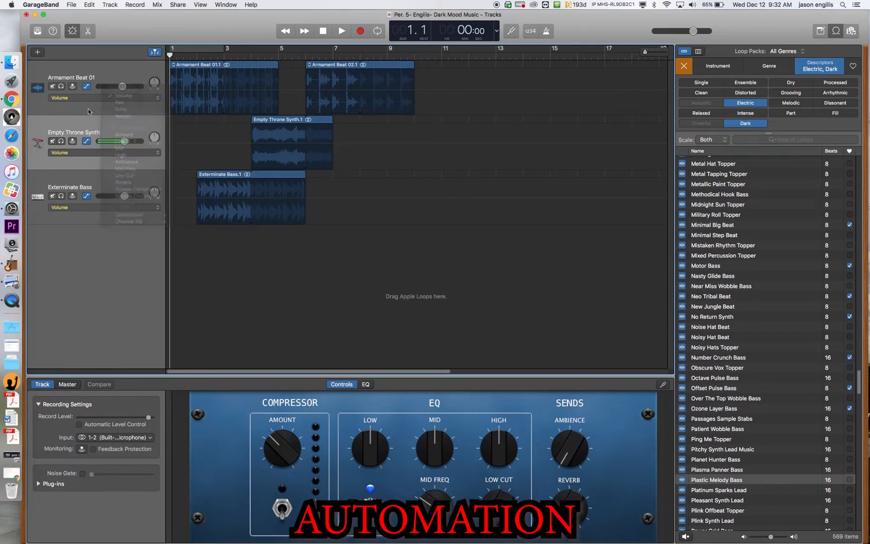
- Add volume automation points to the Armament Beat 01 track, shape a fade-in from bar 1 to about bar 2.5, and play it back
{"action": "key", "text": "a"}
{"action": "left_click", "coordinate": [185, 91]}
{"action": "left_click", "coordinate": [199, 90]}
{"action": "left_click", "coordinate": [220, 90]}
{"action": "left_click", "coordinate": [237, 90]}
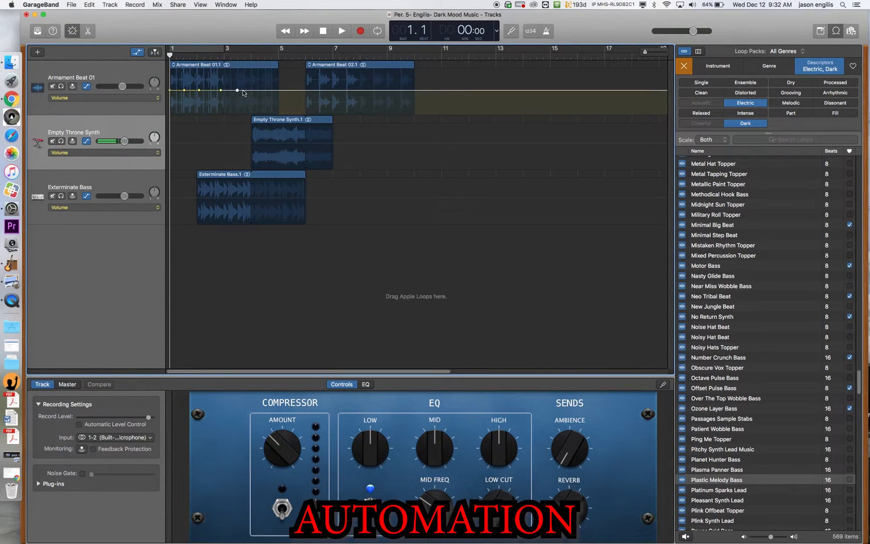
{"action": "left_click_drag", "start_coordinate": [170, 91], "coordinate": [193, 98]}
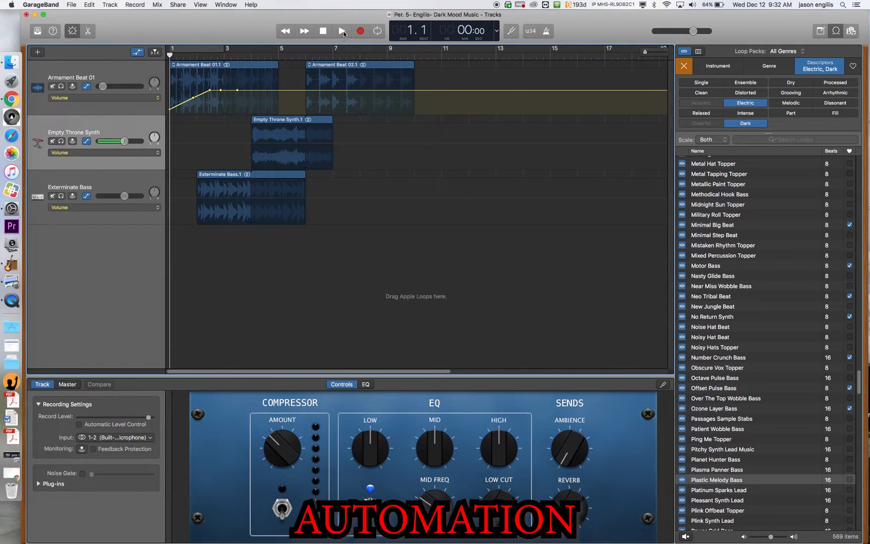
{"action": "left_click", "coordinate": [342, 31]}
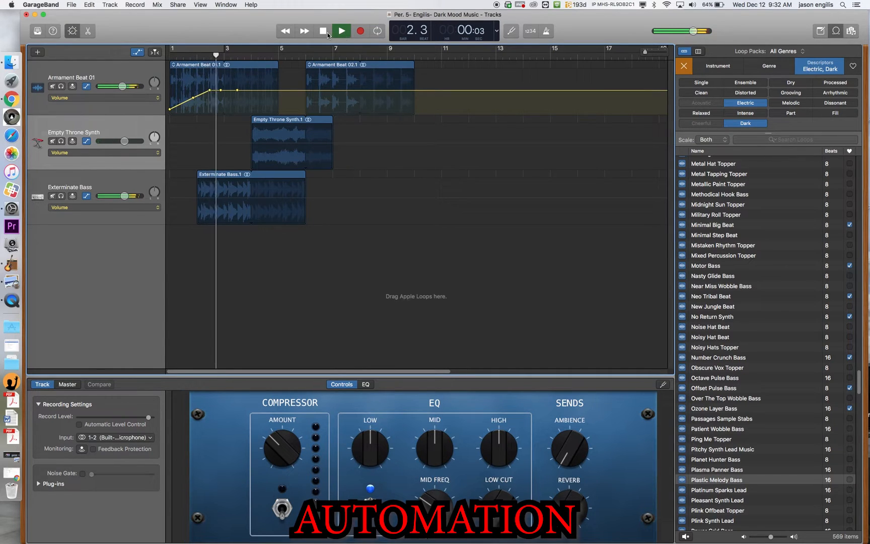
{"action": "left_click", "coordinate": [327, 32]}
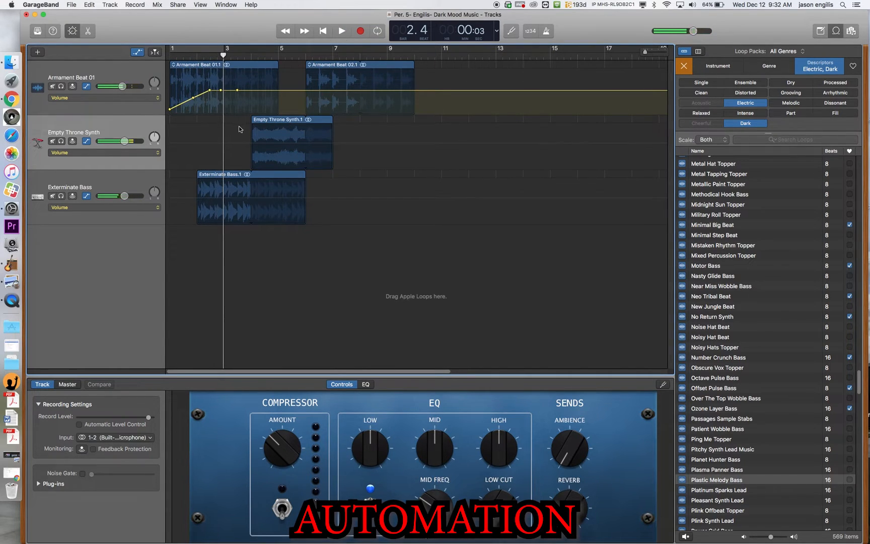
- Switch the Armament Beat 01 track's automation parameter to Echo
{"action": "left_click", "coordinate": [107, 98]}
{"action": "left_click", "coordinate": [80, 99]}
{"action": "left_click", "coordinate": [77, 99]}
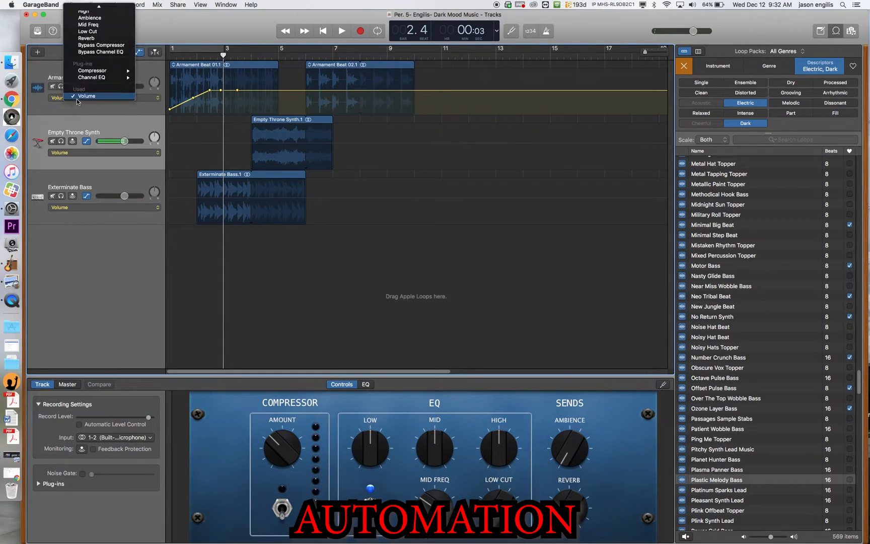
{"action": "scroll", "coordinate": [84, 95], "scroll_direction": "up", "scroll_amount": 5}
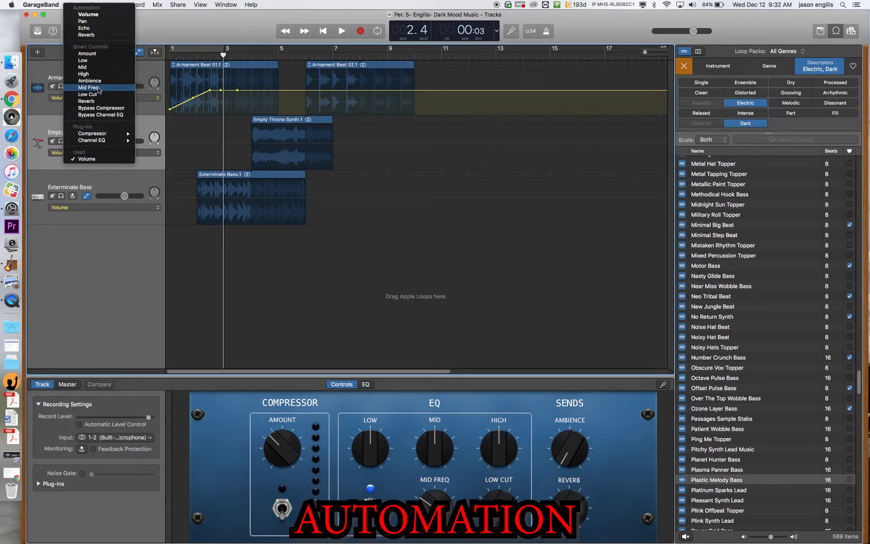
{"action": "left_click", "coordinate": [95, 29]}
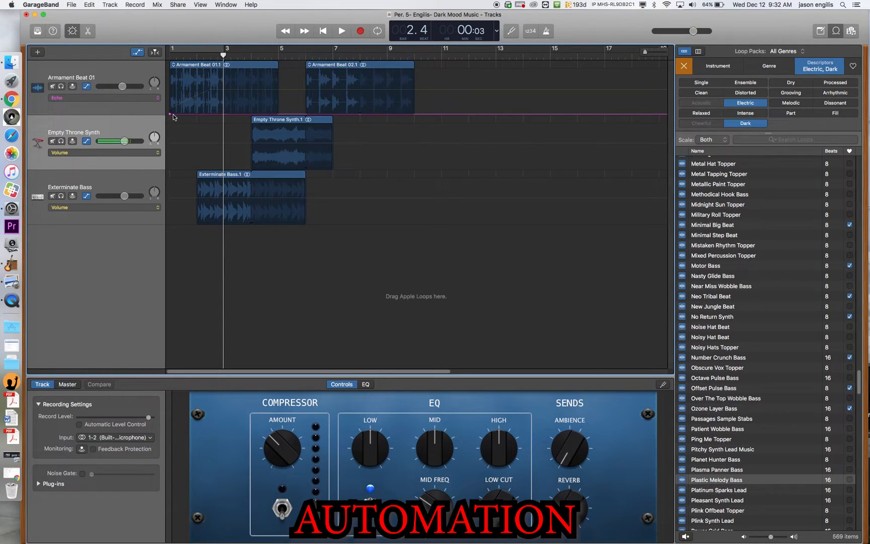
- Add echo automation points that rise steeply from about bar 2.8 to bar 3.5, and return the playhead to the start
{"action": "left_click", "coordinate": [191, 114]}
{"action": "left_click", "coordinate": [205, 114]}
{"action": "left_click", "coordinate": [215, 114]}
{"action": "left_click_drag", "start_coordinate": [215, 114], "coordinate": [239, 72]}
{"action": "left_click", "coordinate": [239, 114]}
{"action": "key", "text": "Return"}
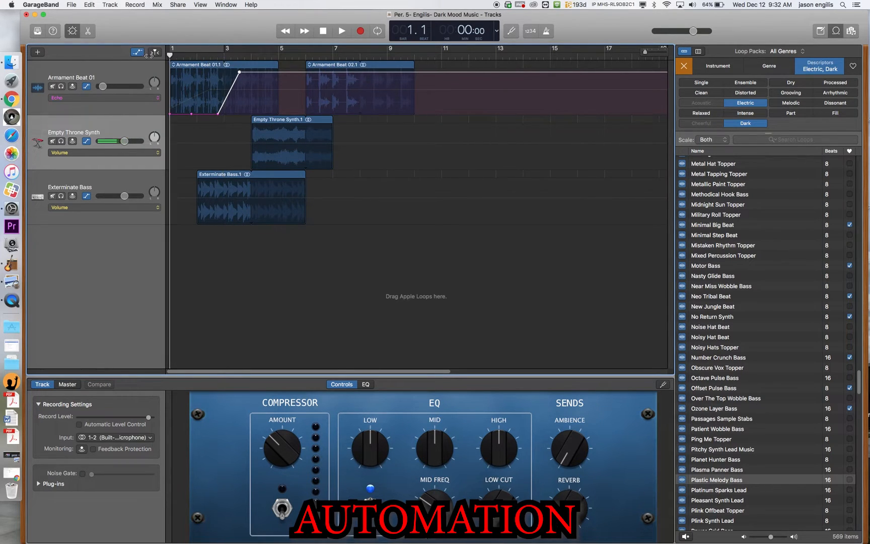
- Play the song from the start to hear the echo automation on the Armament Beat 01 track, and stop playback
{"action": "left_click", "coordinate": [344, 34]}
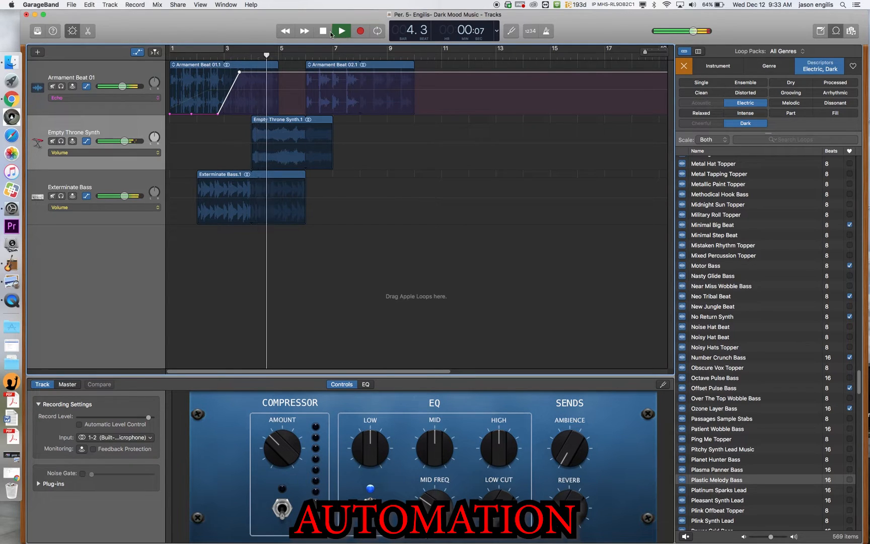
{"action": "left_click", "coordinate": [330, 33]}
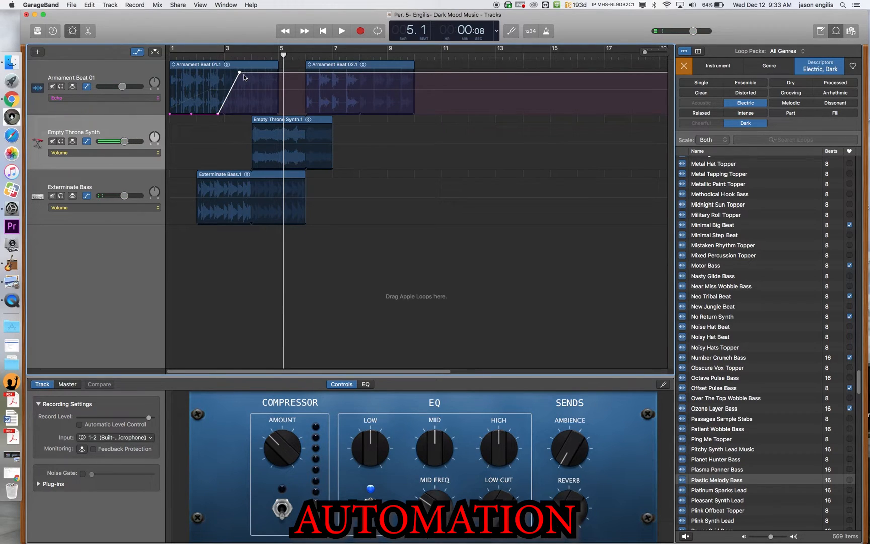
- Show the tempo track and add tempo points at 120 around bars 3, 3.6 and 4.6
{"action": "left_click", "coordinate": [112, 4]}
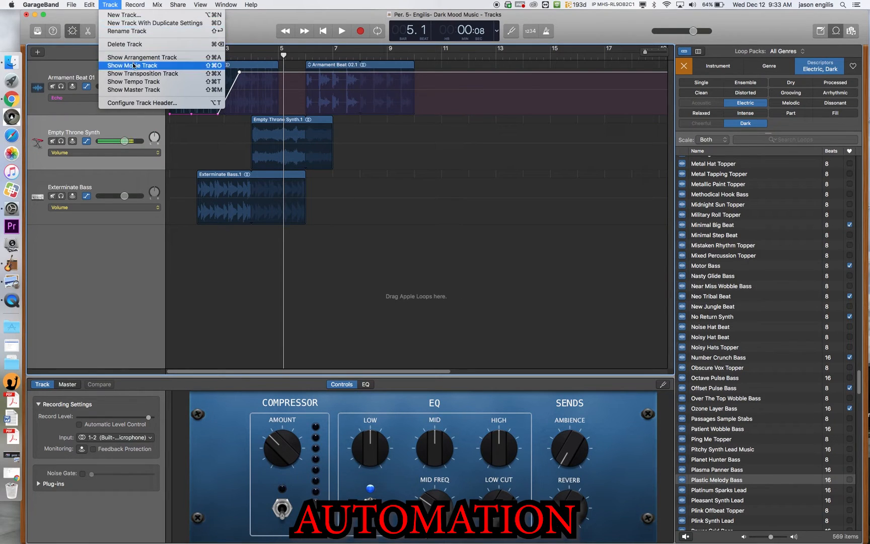
{"action": "left_click", "coordinate": [141, 84]}
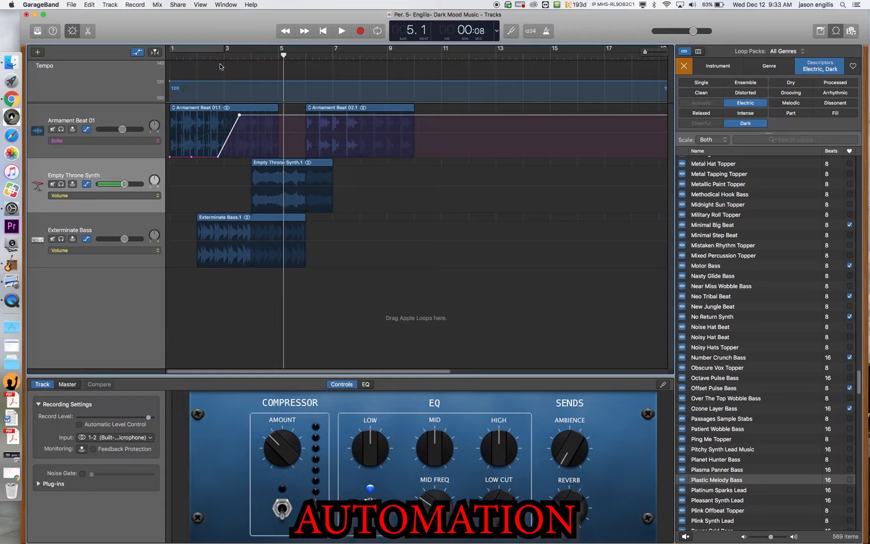
{"action": "left_click", "coordinate": [224, 81]}
{"action": "left_click", "coordinate": [241, 80]}
{"action": "left_click", "coordinate": [268, 81]}
- Show the master track with its automation parameter set to Volume, and hide automation on all tracks
{"action": "left_click", "coordinate": [110, 4]}
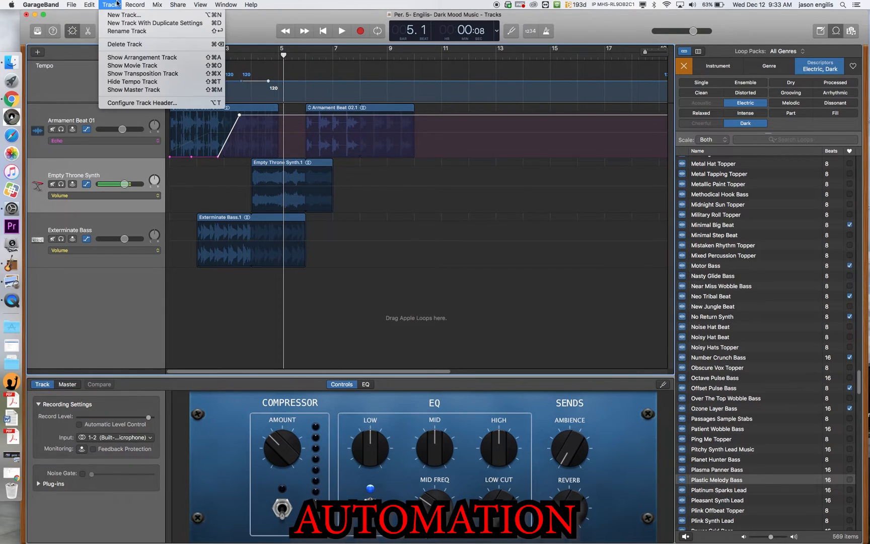
{"action": "left_click", "coordinate": [134, 90]}
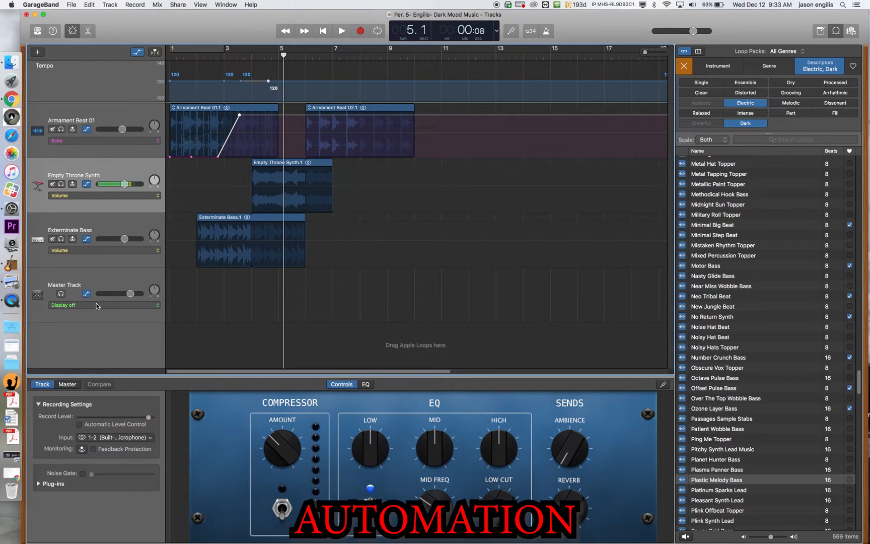
{"action": "left_click", "coordinate": [97, 304]}
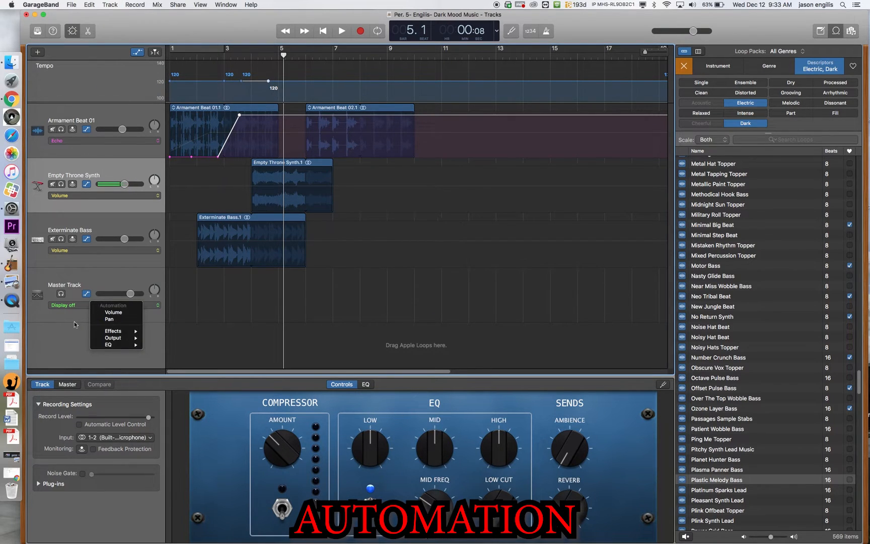
{"action": "left_click", "coordinate": [112, 313]}
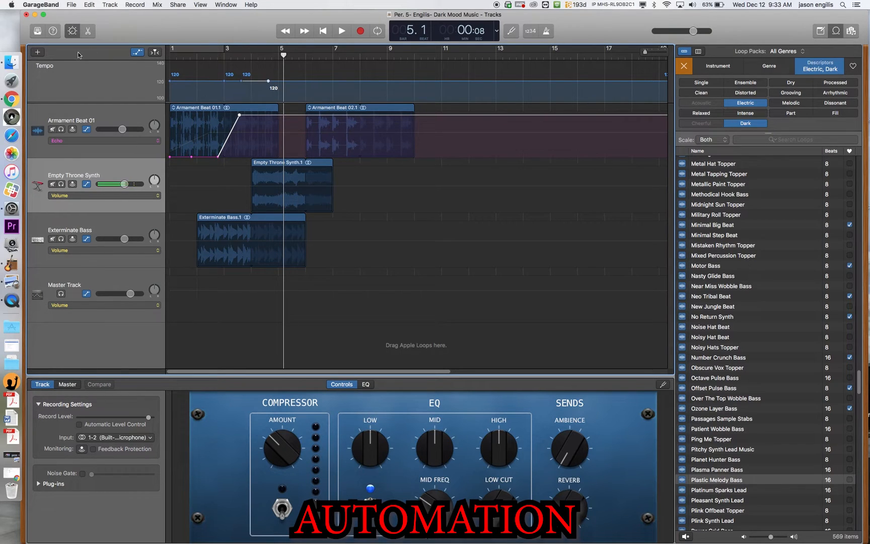
{"action": "left_click", "coordinate": [137, 53]}
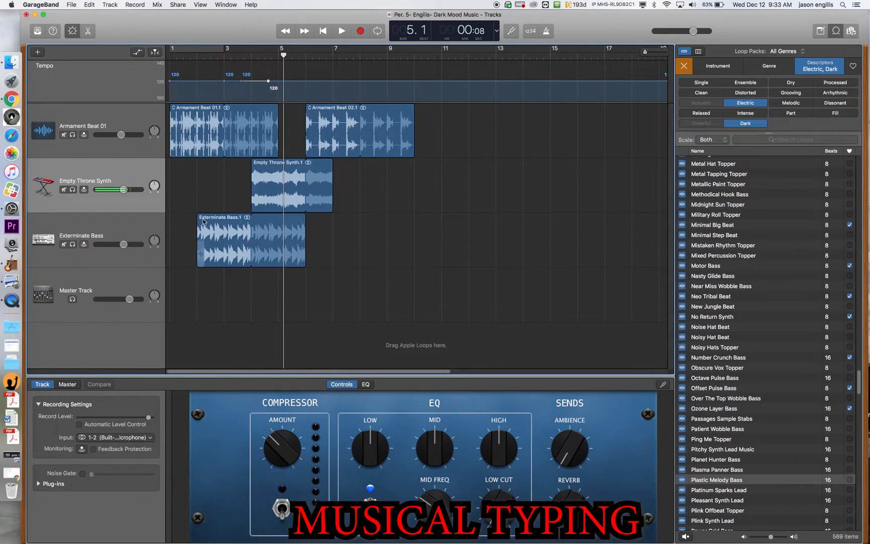
- Solo the Empty Throne Synth track and play it with a cycle range from bar 4 to bar 7
{"action": "left_click", "coordinate": [120, 173]}
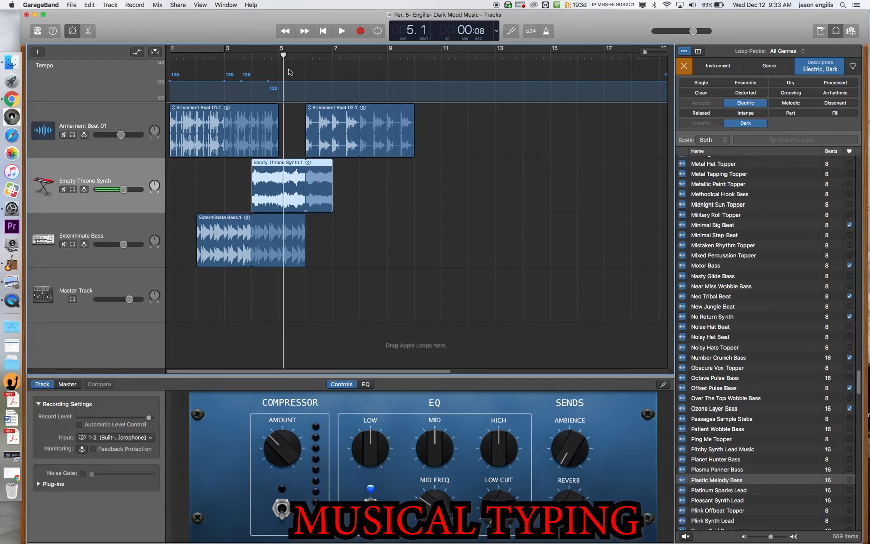
{"action": "left_click_drag", "start_coordinate": [283, 56], "coordinate": [272, 57]}
{"action": "left_click_drag", "start_coordinate": [258, 57], "coordinate": [254, 56]}
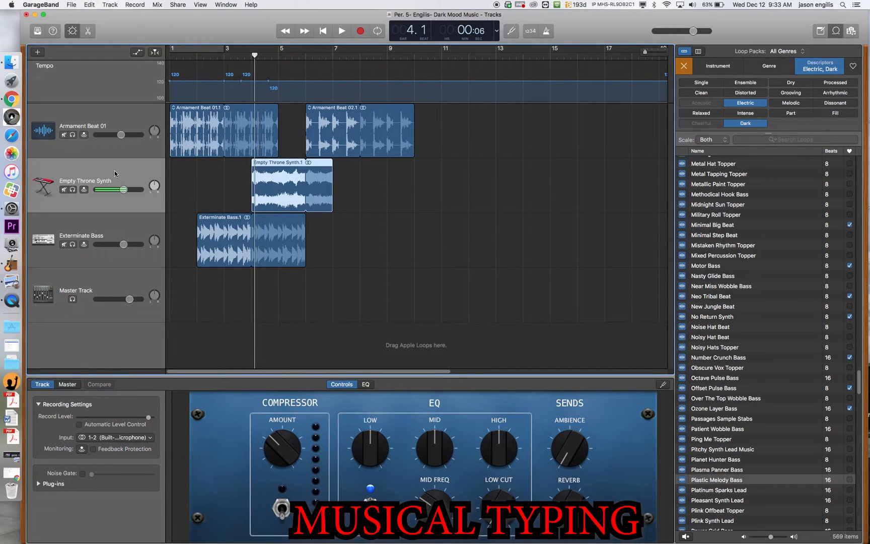
{"action": "left_click", "coordinate": [72, 190]}
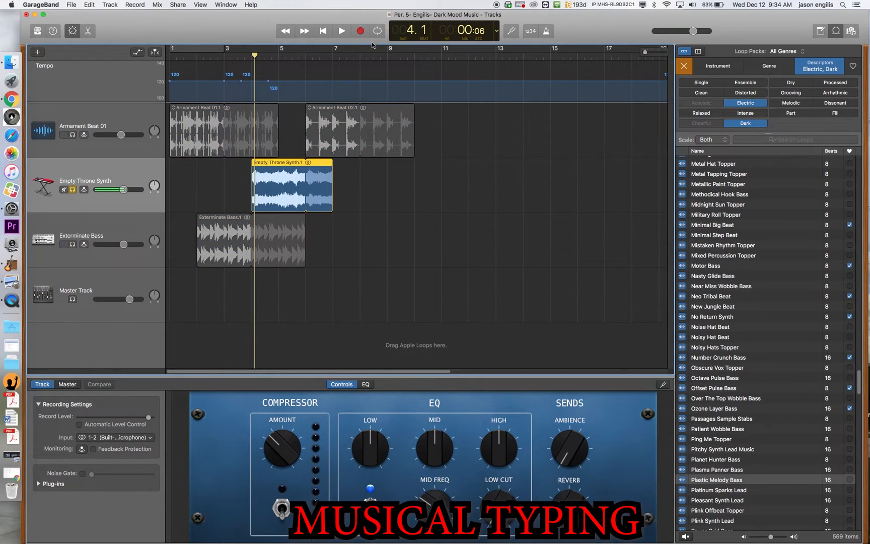
{"action": "left_click_drag", "start_coordinate": [220, 48], "coordinate": [333, 49]}
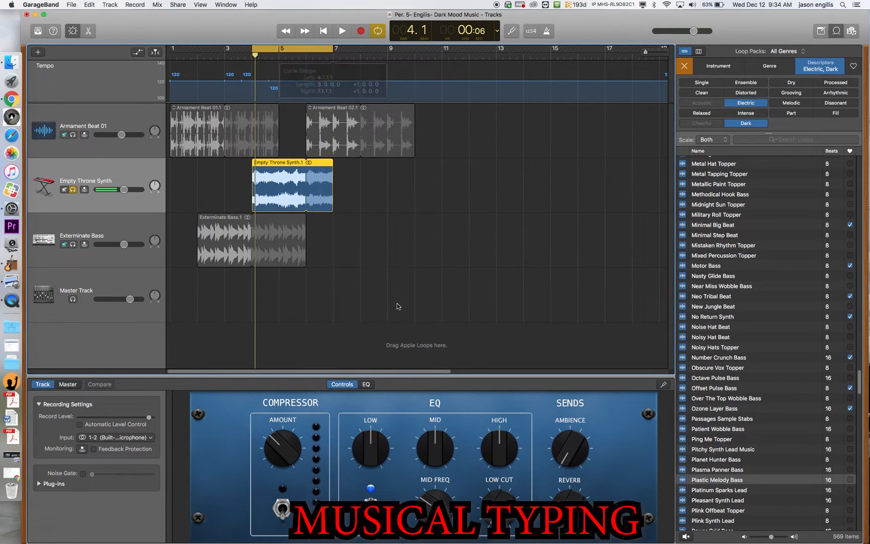
{"action": "left_click", "coordinate": [342, 31]}
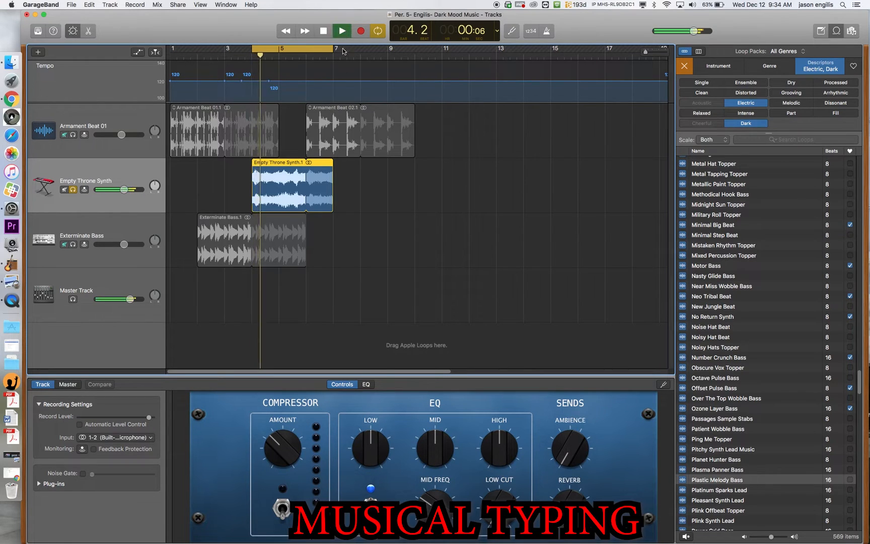
- Boost the Empty Throne Synth EQ during playback: lows about 14 dB, 1 kHz about 20 dB and highs about 20 dB
{"action": "left_click", "coordinate": [366, 385]}
{"action": "left_click", "coordinate": [435, 409]}
{"action": "left_click_drag", "start_coordinate": [442, 466], "coordinate": [441, 429]}
{"action": "left_click_drag", "start_coordinate": [301, 466], "coordinate": [322, 454]}
{"action": "left_click_drag", "start_coordinate": [554, 467], "coordinate": [557, 448]}
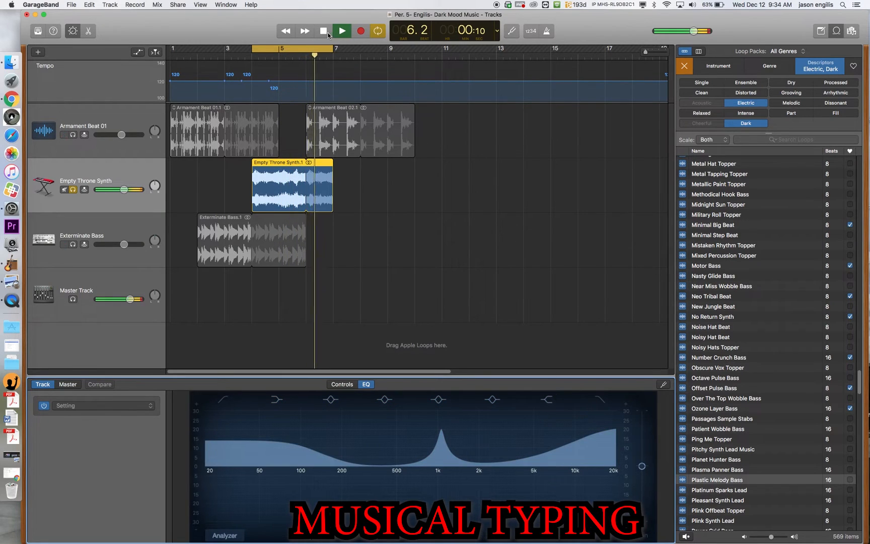
{"action": "left_click", "coordinate": [324, 31]}
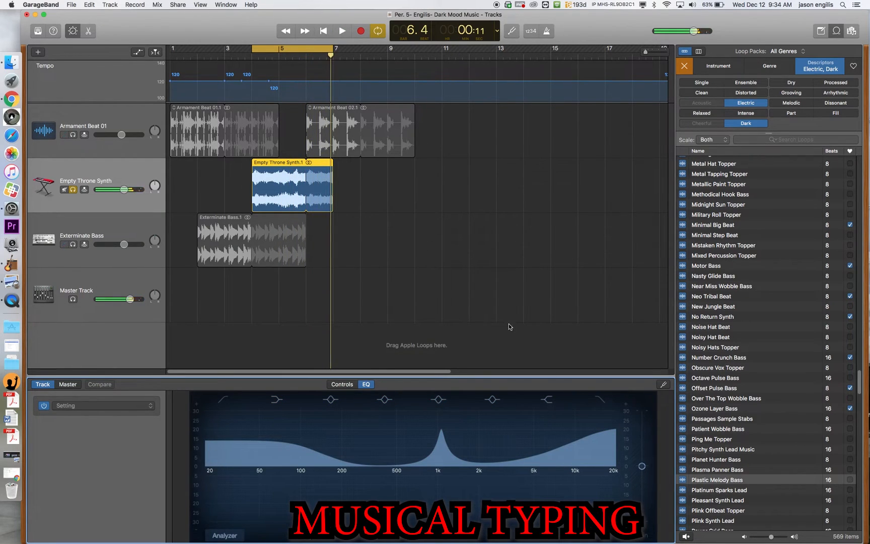
- Turn off solo on the Empty Throne Synth track and play back all tracks together
{"action": "left_click", "coordinate": [341, 385]}
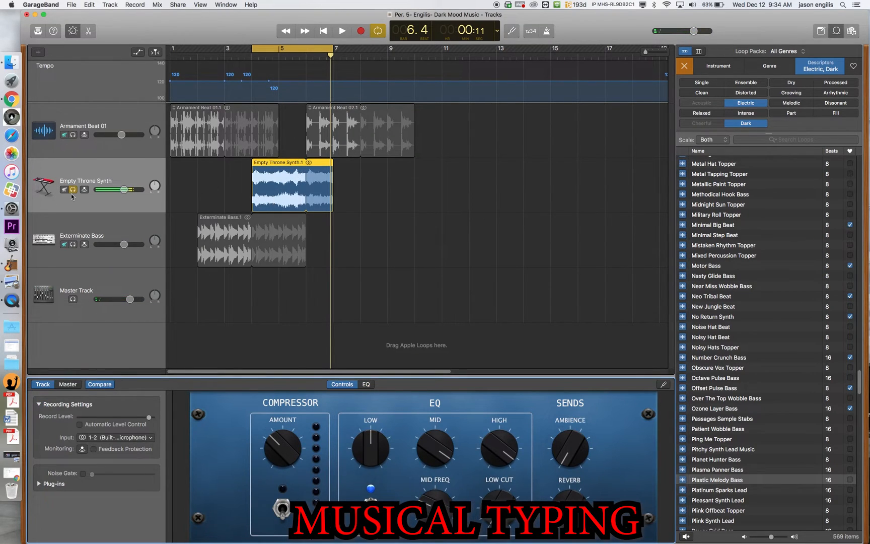
{"action": "key", "text": "super+a"}
{"action": "left_click", "coordinate": [323, 31]}
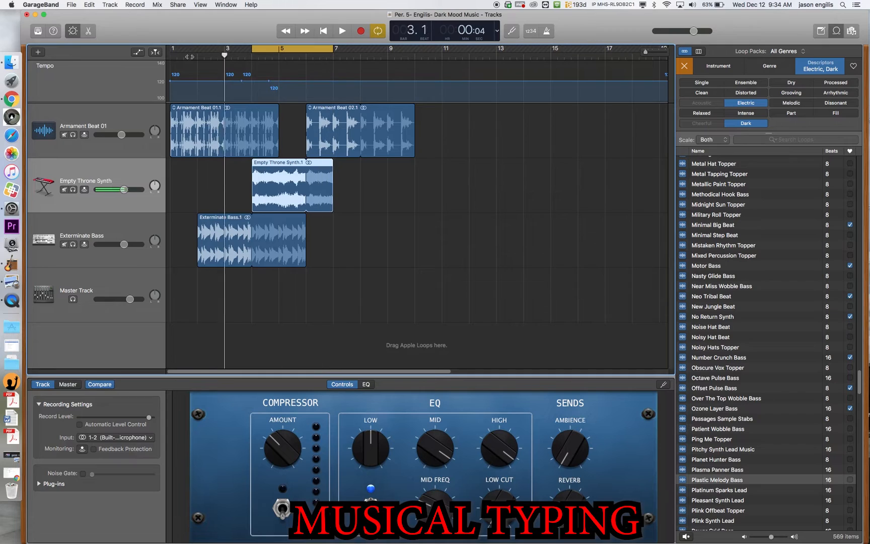
{"action": "left_click", "coordinate": [343, 31]}
{"action": "left_click", "coordinate": [343, 31]}
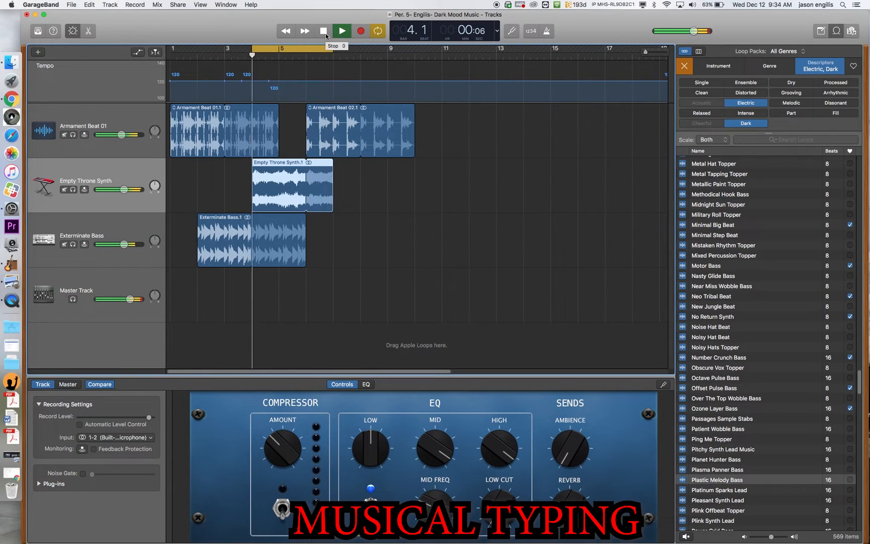
{"action": "left_click", "coordinate": [324, 32]}
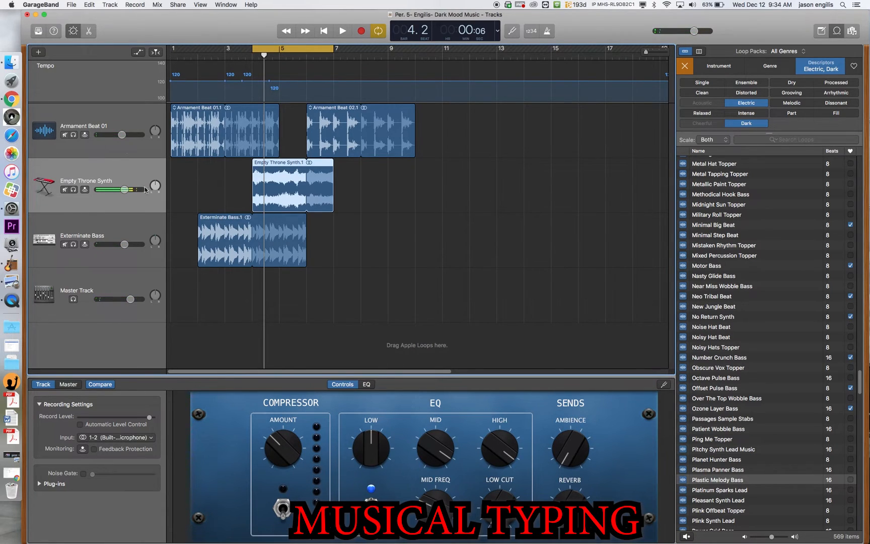
- Add a new software instrument track directly below the Armament Beat 01 track
{"action": "left_click", "coordinate": [116, 105]}
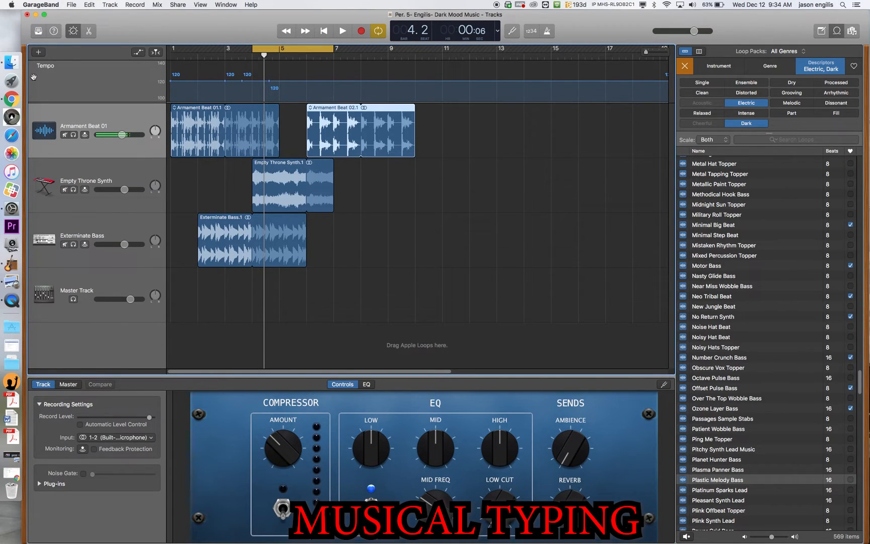
{"action": "left_click", "coordinate": [39, 53]}
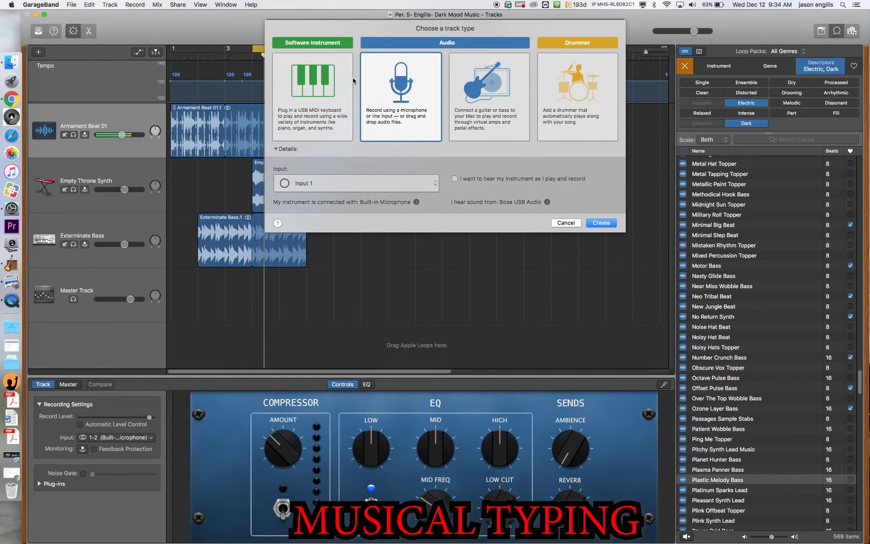
{"action": "left_click", "coordinate": [328, 87]}
{"action": "left_click", "coordinate": [593, 189]}
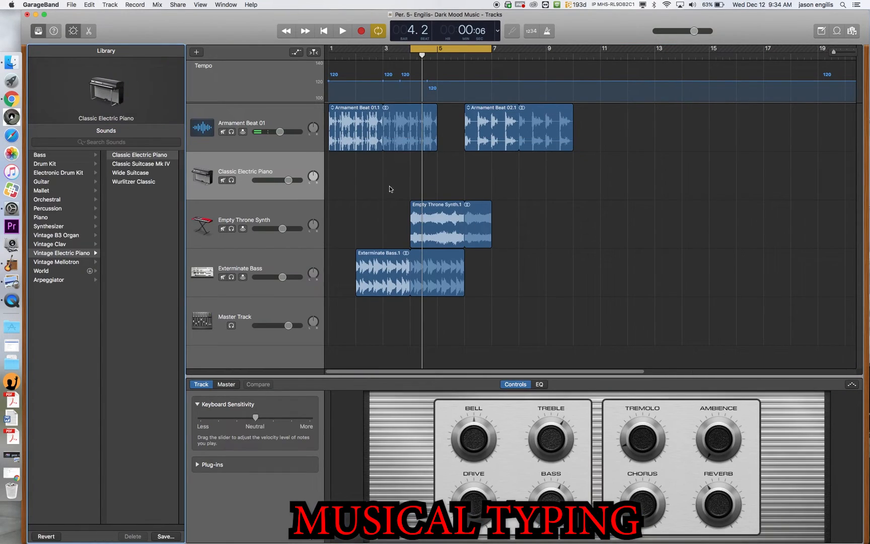
- Show Musical Typing and try the notes A, D, S, A with the Classic Electric Piano sound
{"action": "left_click", "coordinate": [233, 3]}
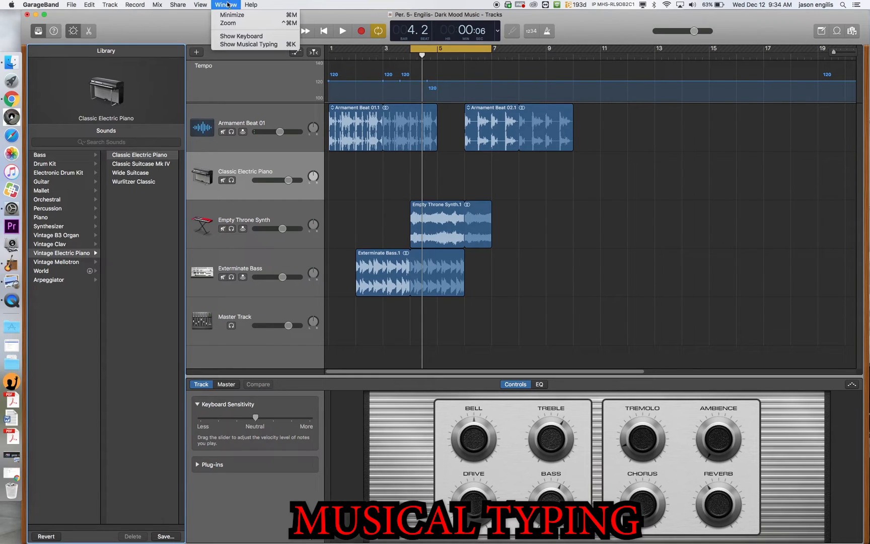
{"action": "left_click", "coordinate": [246, 45]}
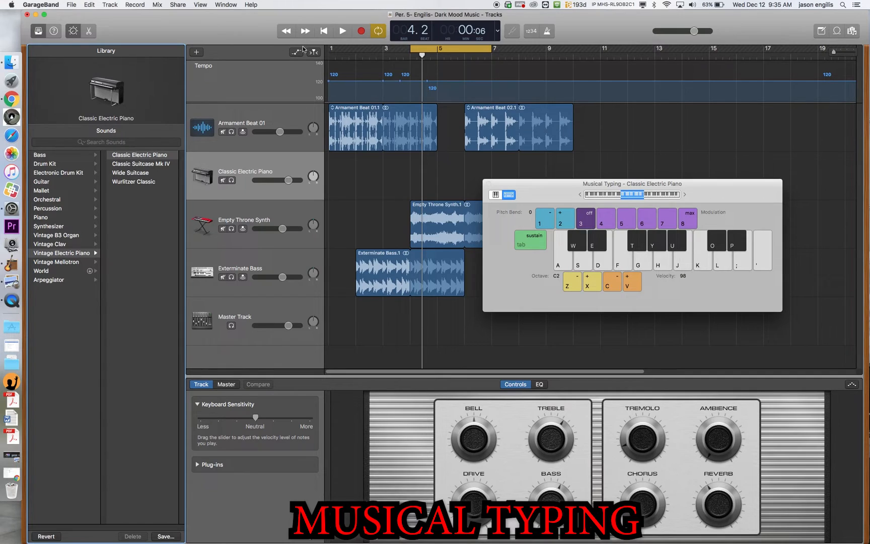
{"action": "key", "text": "a"}
{"action": "key", "text": "d"}
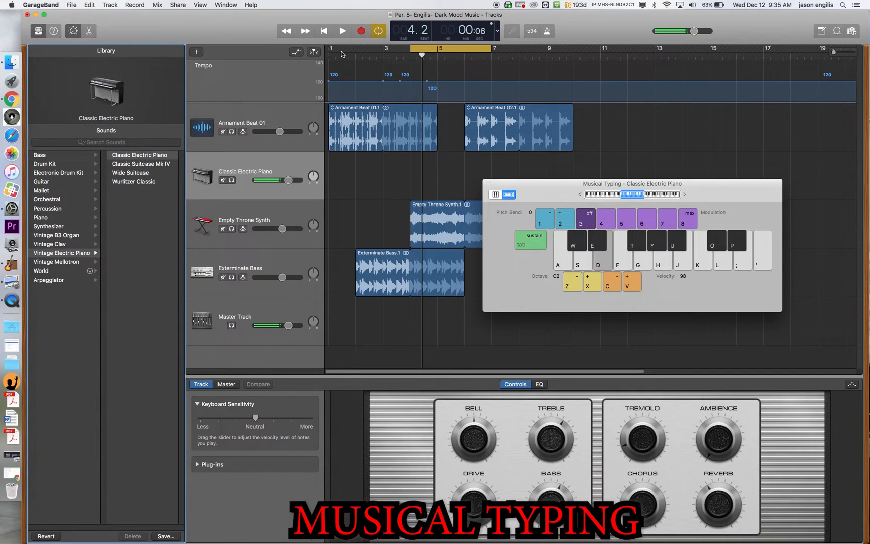
{"action": "key", "text": "s"}
{"action": "key", "text": "a"}
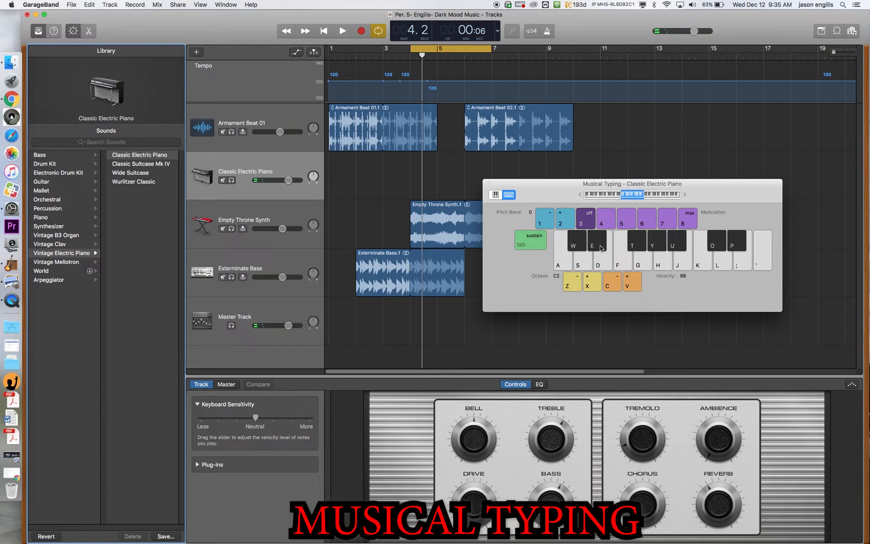
- Try notes on the on-screen piano keyboard view, and return to Musical Typing
{"action": "left_click", "coordinate": [495, 194]}
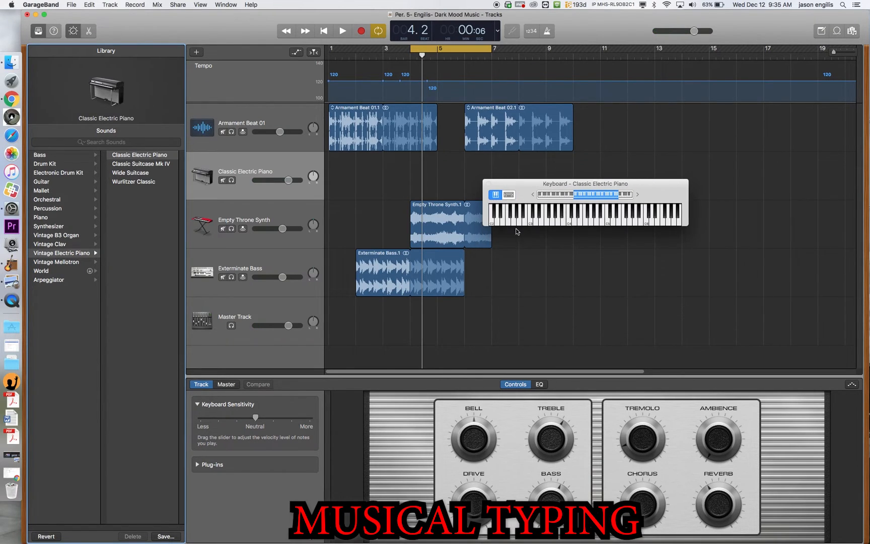
{"action": "mouse_move", "coordinate": [502, 219]}
{"action": "left_mouse_down"}
{"action": "mouse_move", "coordinate": [596, 218]}
{"action": "mouse_move", "coordinate": [530, 214]}
{"action": "left_mouse_up"}
{"action": "left_click", "coordinate": [508, 195]}
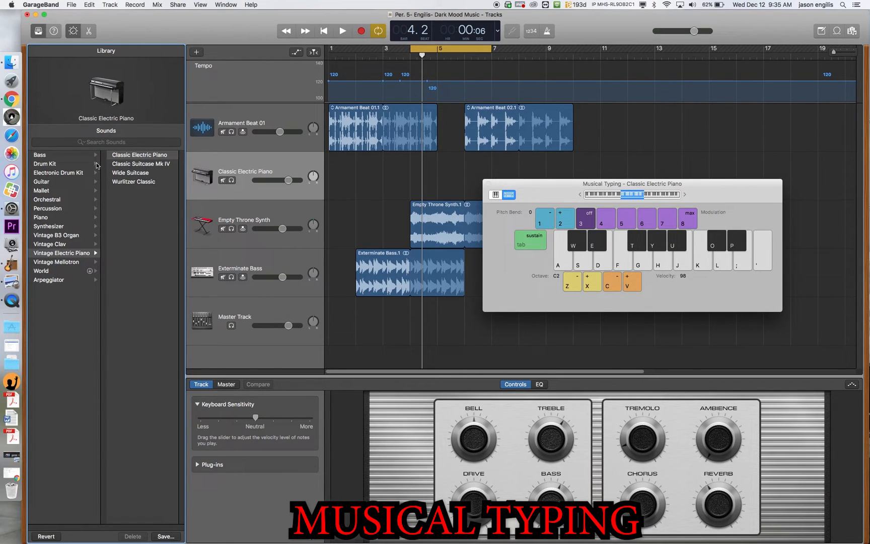
- Change the new track's sound to Big Pulse Waves from the Classics synthesizers and try it out
{"action": "left_click", "coordinate": [56, 227]}
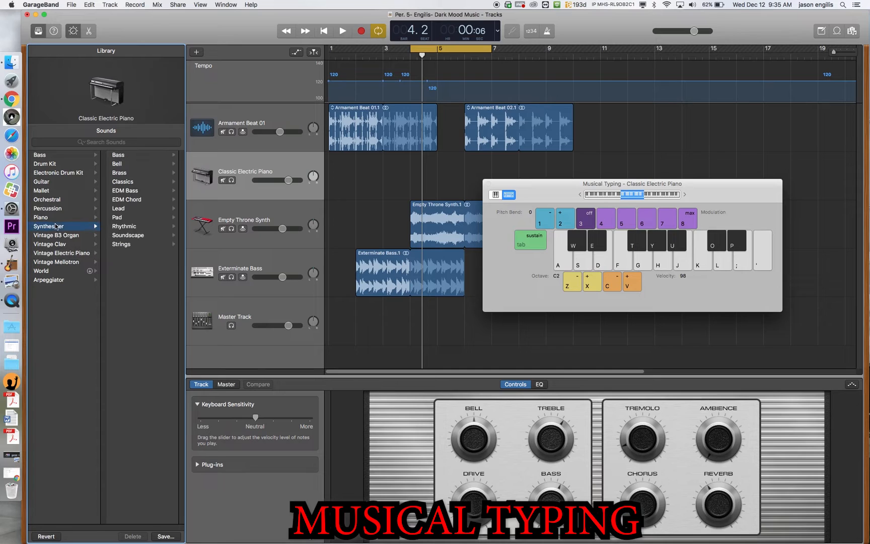
{"action": "left_click", "coordinate": [122, 181]}
{"action": "left_click", "coordinate": [137, 168]}
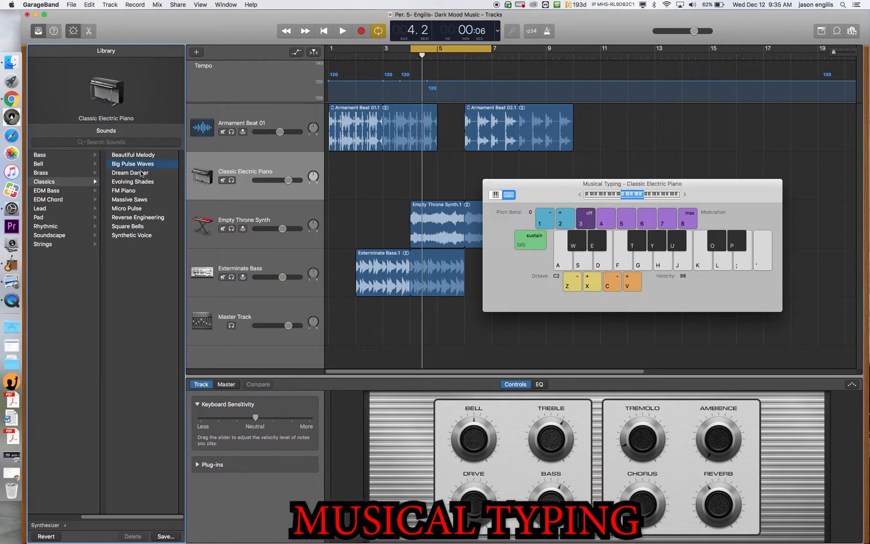
{"action": "key", "text": "a"}
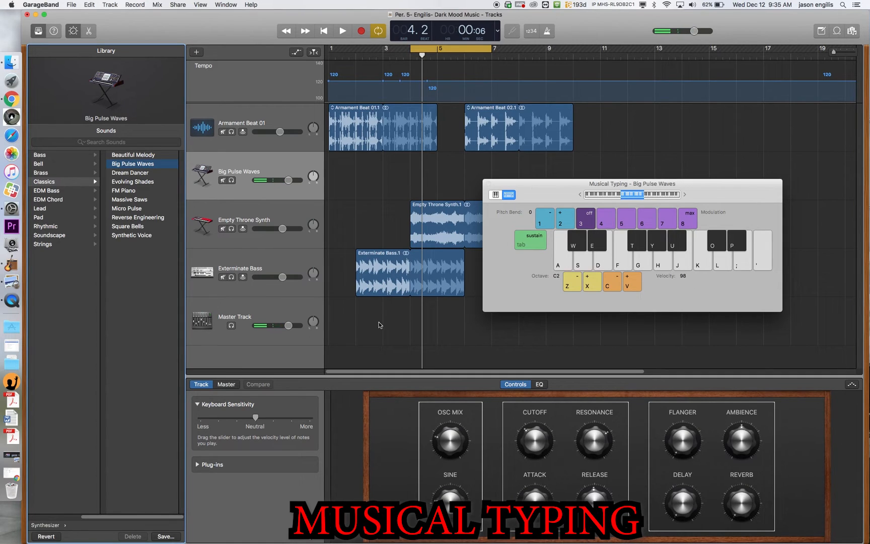
{"action": "left_click", "coordinate": [539, 384]}
{"action": "left_click", "coordinate": [521, 387]}
- Return the playhead to bar 1, try notes with Musical Typing, and turn off the cycle range
{"action": "key", "text": "Return"}
{"action": "key", "text": "a"}
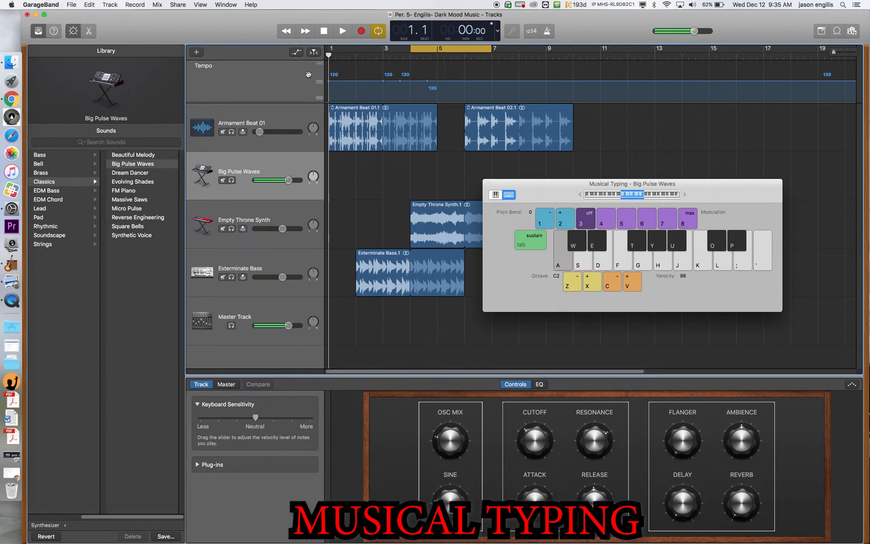
{"action": "key", "text": "s"}
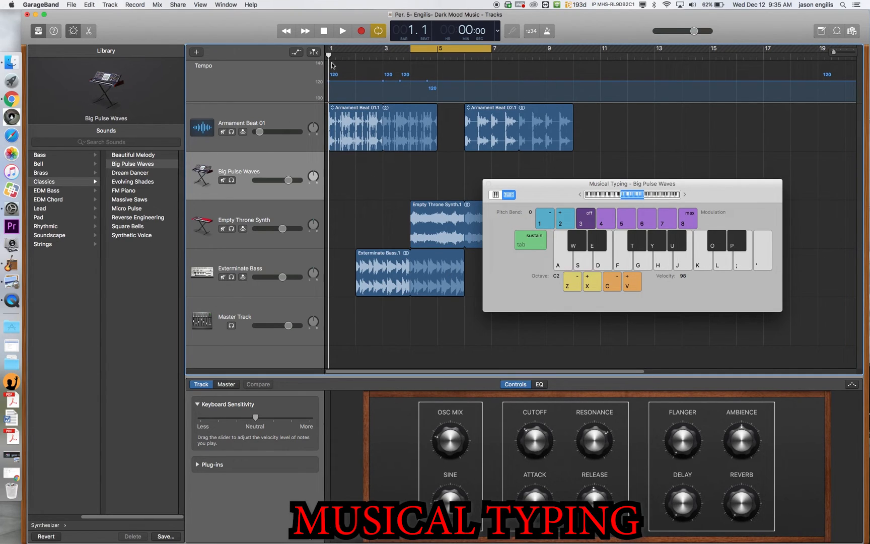
{"action": "left_click", "coordinate": [378, 31]}
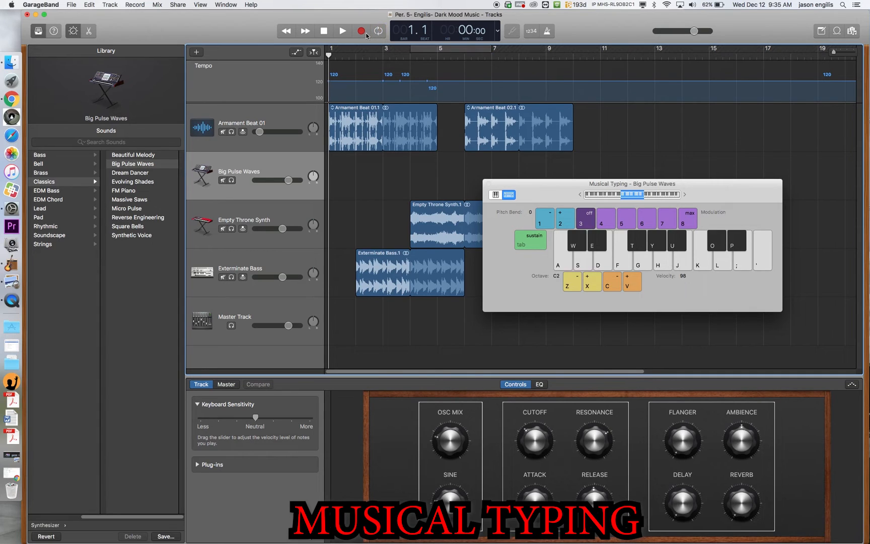
- Record a Musical Typing performance of the notes A, D and S on the Big Pulse Waves track from bar 1, stopping in bar 5
{"action": "left_click", "coordinate": [364, 32]}
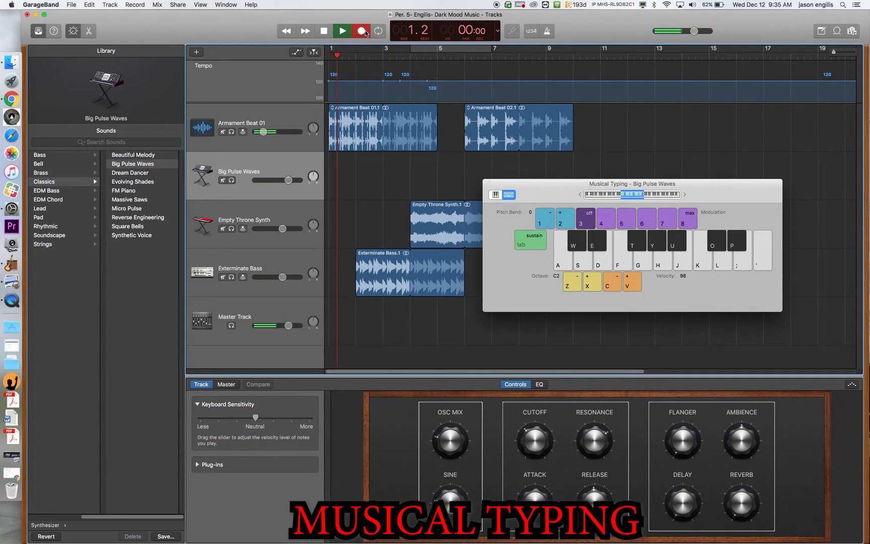
{"action": "key", "text": "a"}
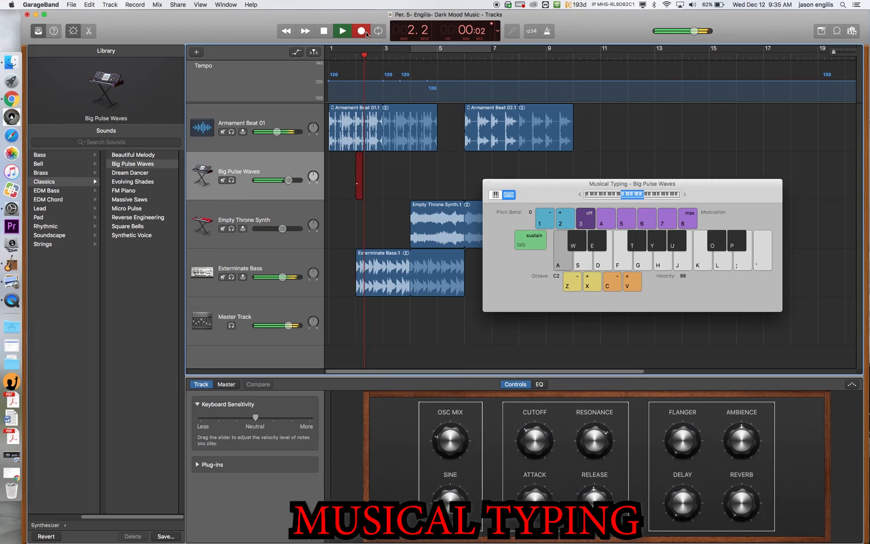
{"action": "key", "text": "d"}
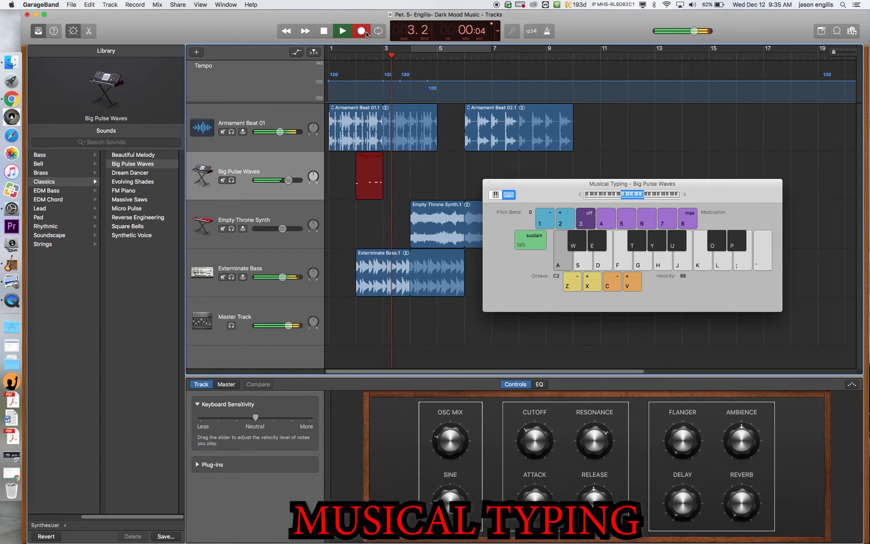
{"action": "key", "text": "d"}
{"action": "key", "text": "s"}
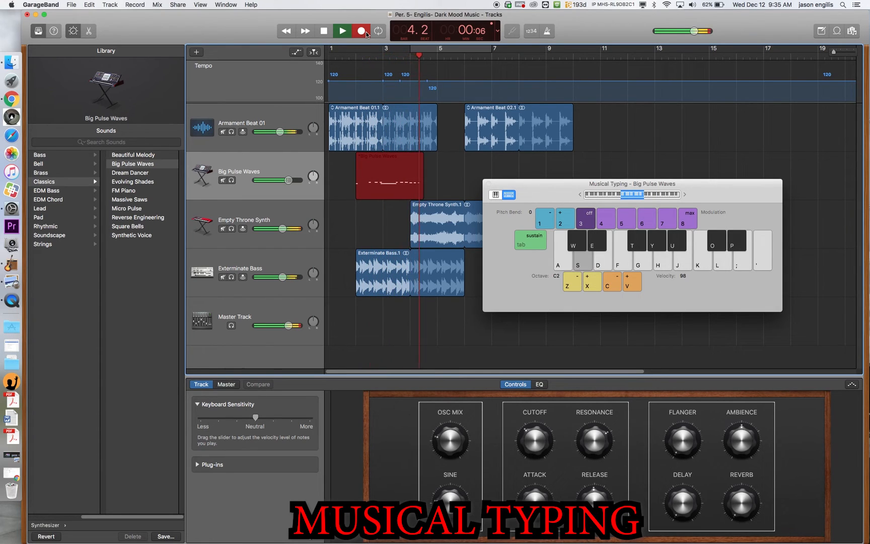
{"action": "key", "text": "d"}
{"action": "key", "text": "s"}
{"action": "key", "text": "s"}
{"action": "left_click", "coordinate": [324, 32]}
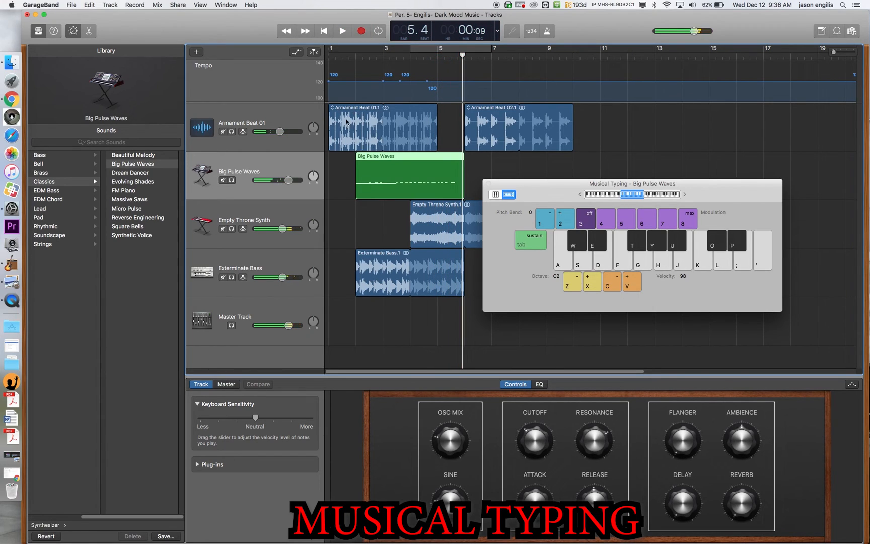
- Raise the Big Pulse Waves track's volume and lower the Empty Throne Synth and Exterminate Bass volumes
{"action": "left_click_drag", "start_coordinate": [289, 180], "coordinate": [299, 179]}
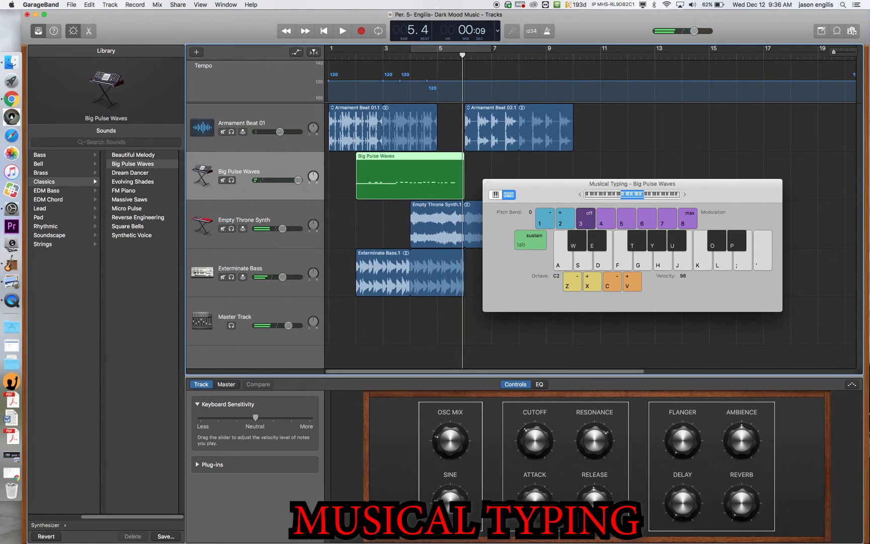
{"action": "left_click_drag", "start_coordinate": [282, 229], "coordinate": [276, 229]}
{"action": "left_click_drag", "start_coordinate": [282, 277], "coordinate": [273, 277]}
- Play the song from the beginning to hear the recorded Big Pulse Waves part, and stop playback in bar 5
{"action": "key", "text": "Return"}
{"action": "left_click", "coordinate": [338, 31]}
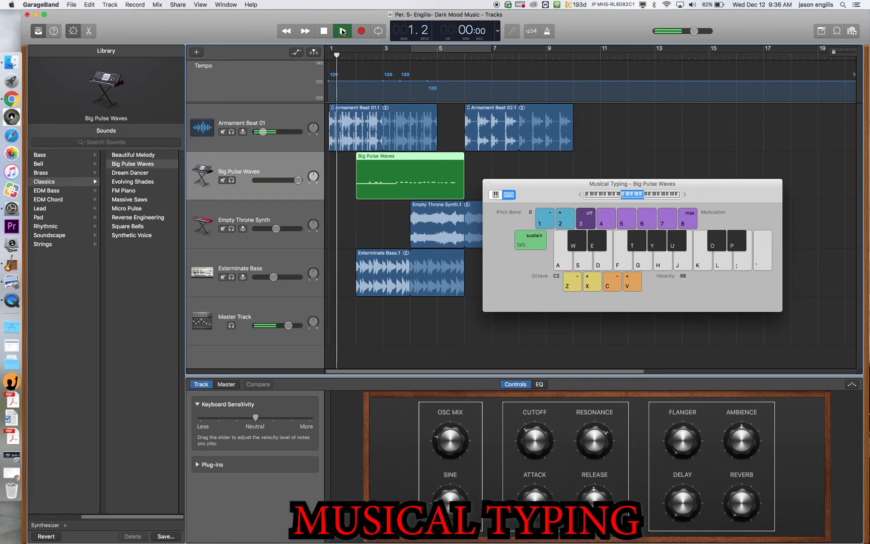
{"action": "key", "text": "a"}
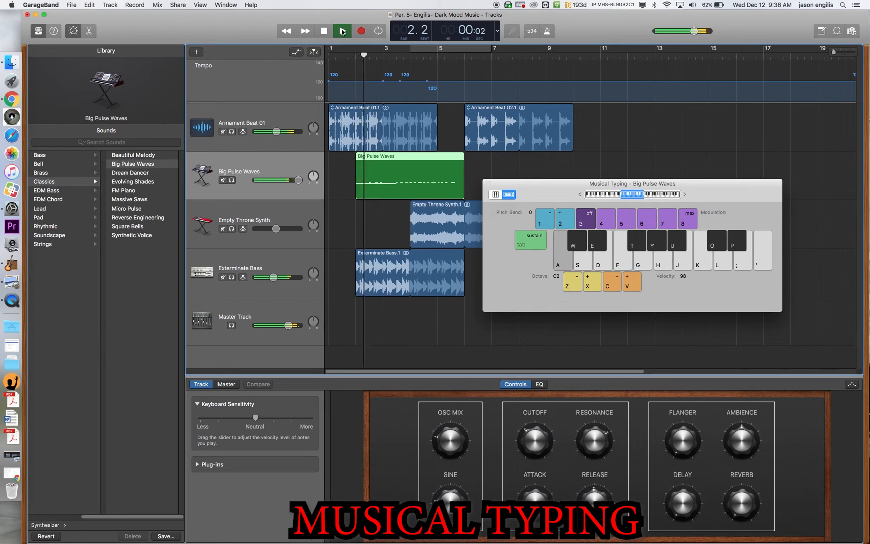
{"action": "key", "text": "d"}
{"action": "key", "text": "d"}
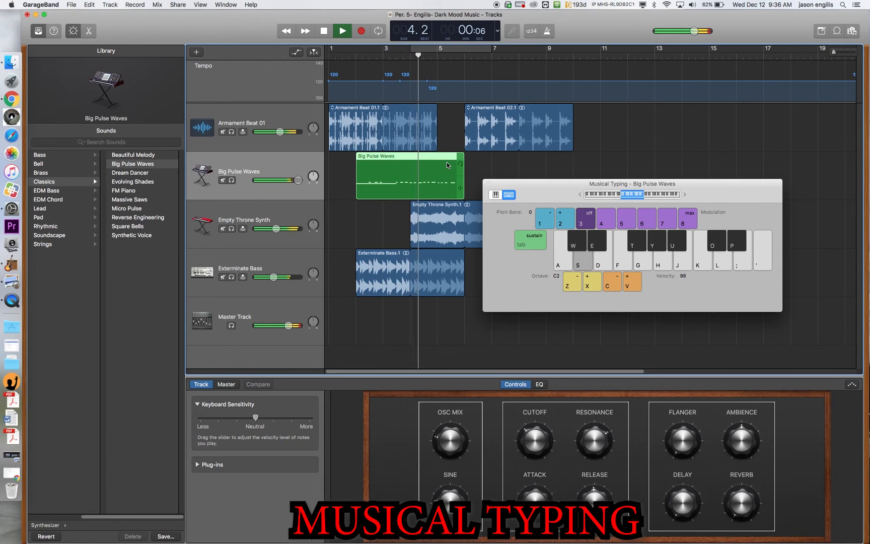
{"action": "left_click", "coordinate": [323, 32]}
- Close Musical Typing and open the recorded Big Pulse Waves region for note editing
{"action": "left_click_drag", "start_coordinate": [558, 190], "coordinate": [272, 236]}
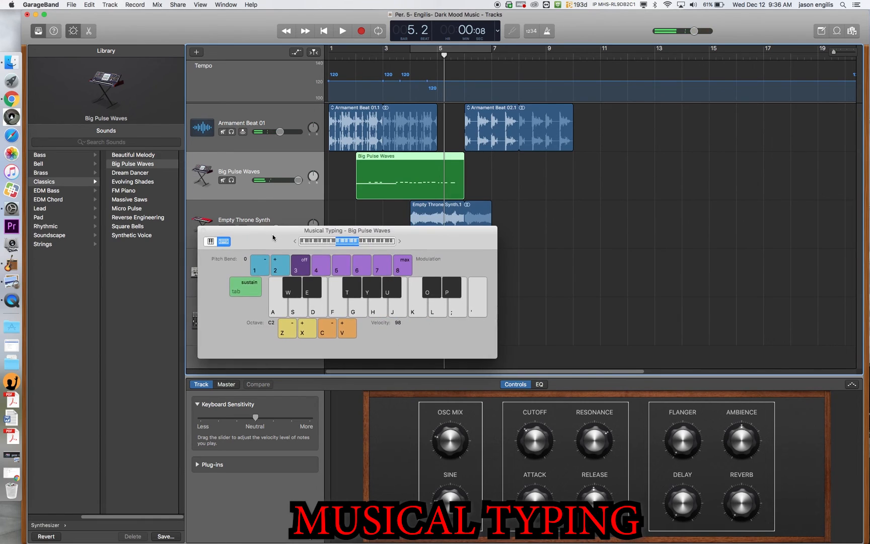
{"action": "left_click", "coordinate": [203, 228]}
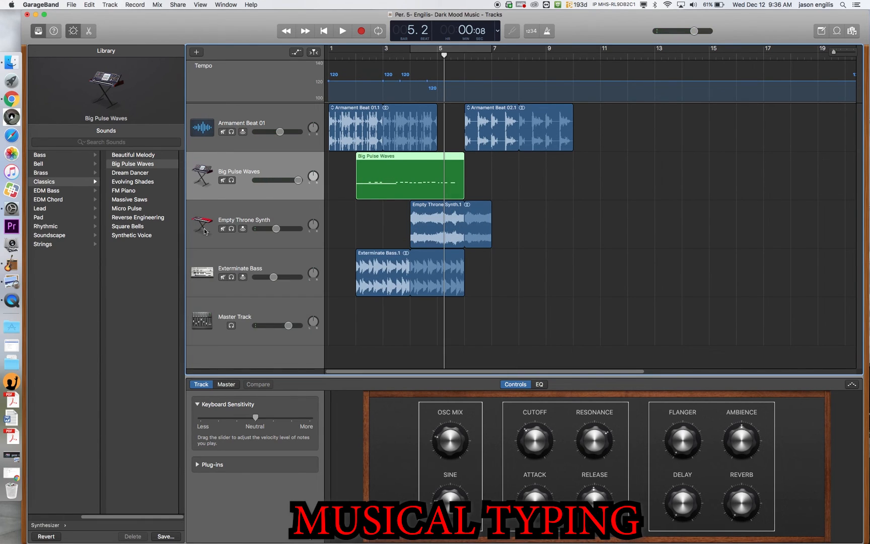
{"action": "double_click", "coordinate": [396, 179]}
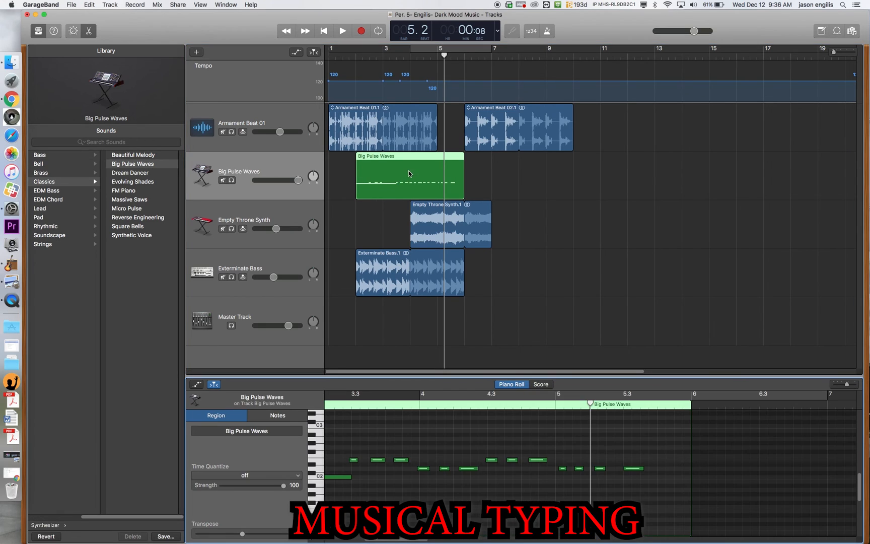
- View the Big Pulse Waves region as a score, select a note late in bar 4, and return to the piano roll
{"action": "left_click", "coordinate": [542, 385]}
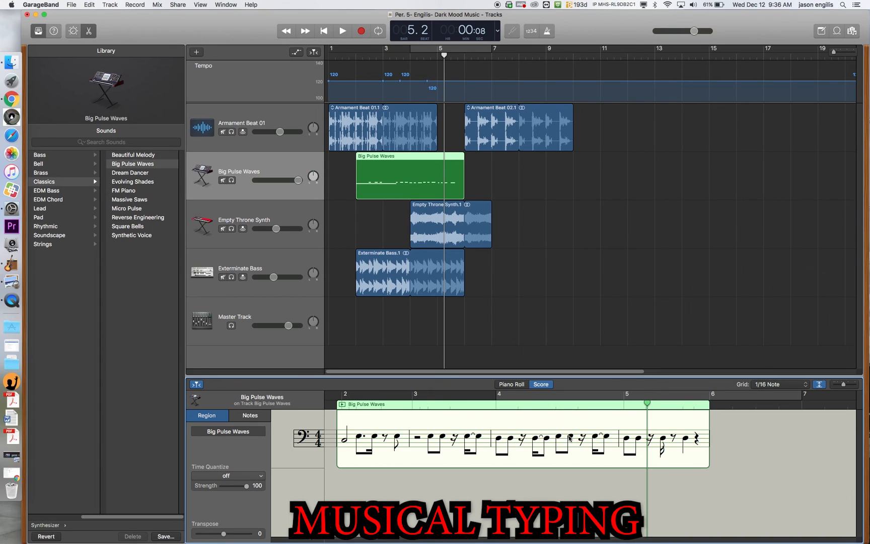
{"action": "left_click_drag", "start_coordinate": [570, 437], "coordinate": [569, 448]}
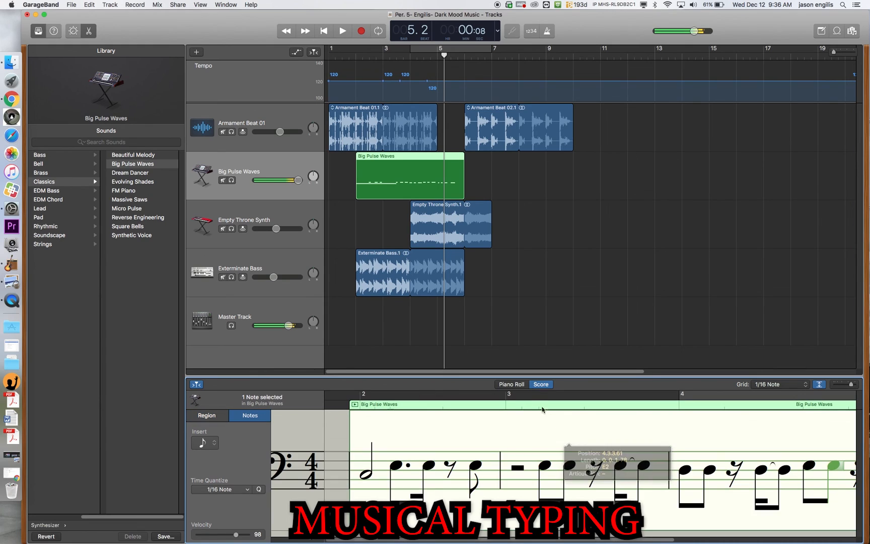
{"action": "left_click", "coordinate": [511, 385]}
- Raise the pitch of the last note before bar 5, lengthen it past bar 5, and move the playhead back to bar 3
{"action": "left_click", "coordinate": [546, 460]}
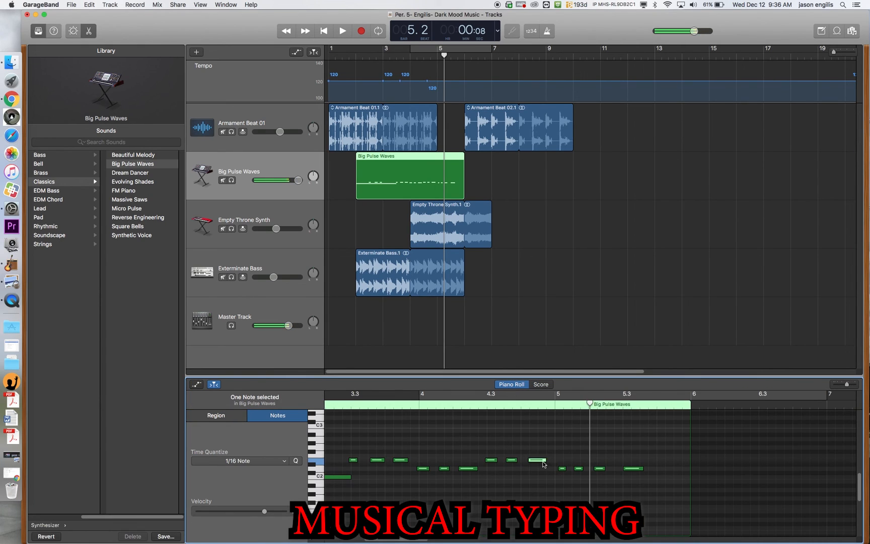
{"action": "mouse_move", "coordinate": [547, 459]}
{"action": "left_mouse_down"}
{"action": "mouse_move", "coordinate": [571, 460]}
{"action": "mouse_move", "coordinate": [545, 451]}
{"action": "left_mouse_up"}
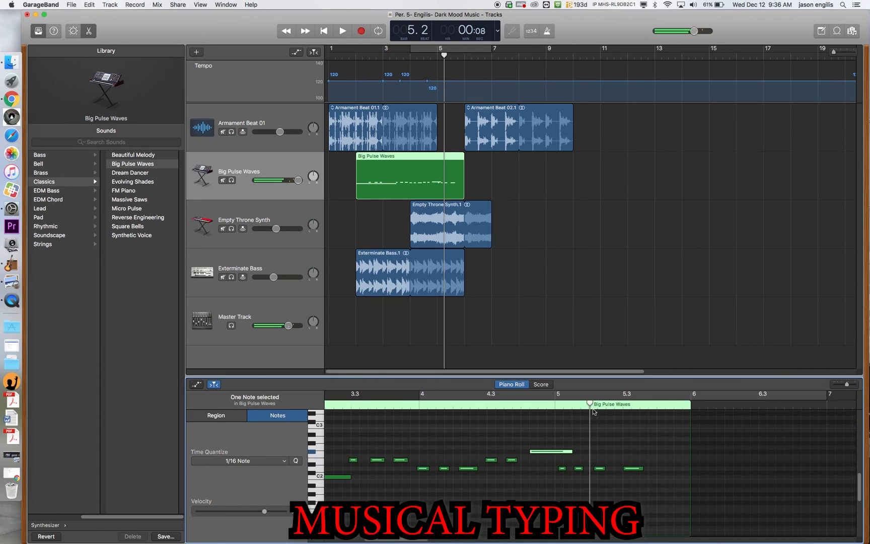
{"action": "left_click_drag", "start_coordinate": [590, 404], "coordinate": [317, 409]}
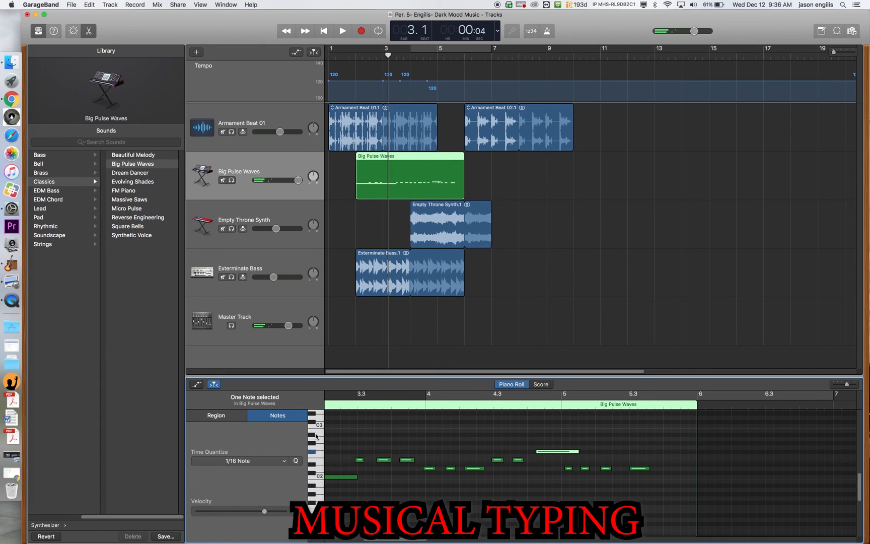